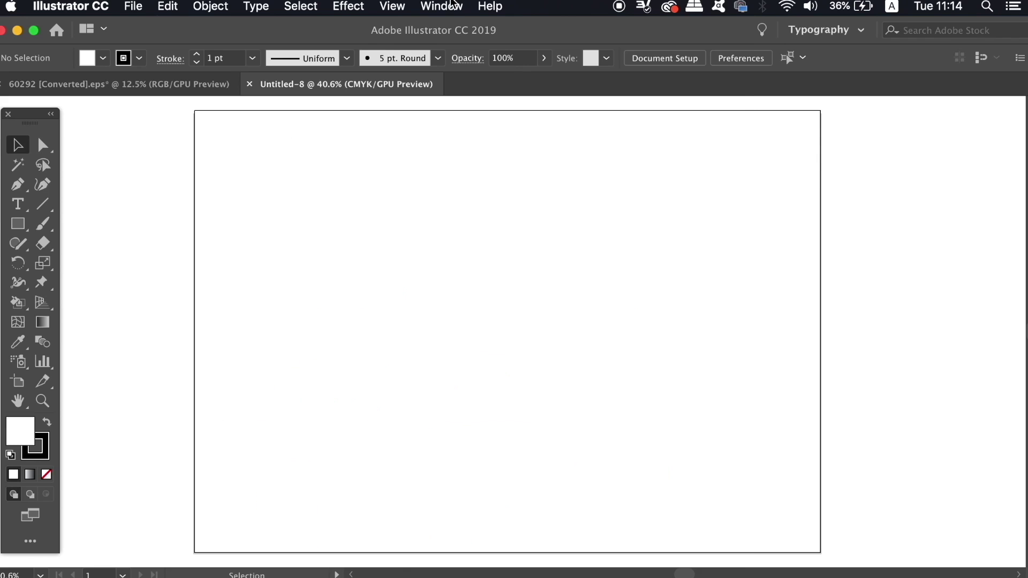
- Open the Fontself Maker 3.1.0 panel and add 'Hey there' to the Script Satori live preview
{"action": "left_click", "coordinate": [453, 6]}
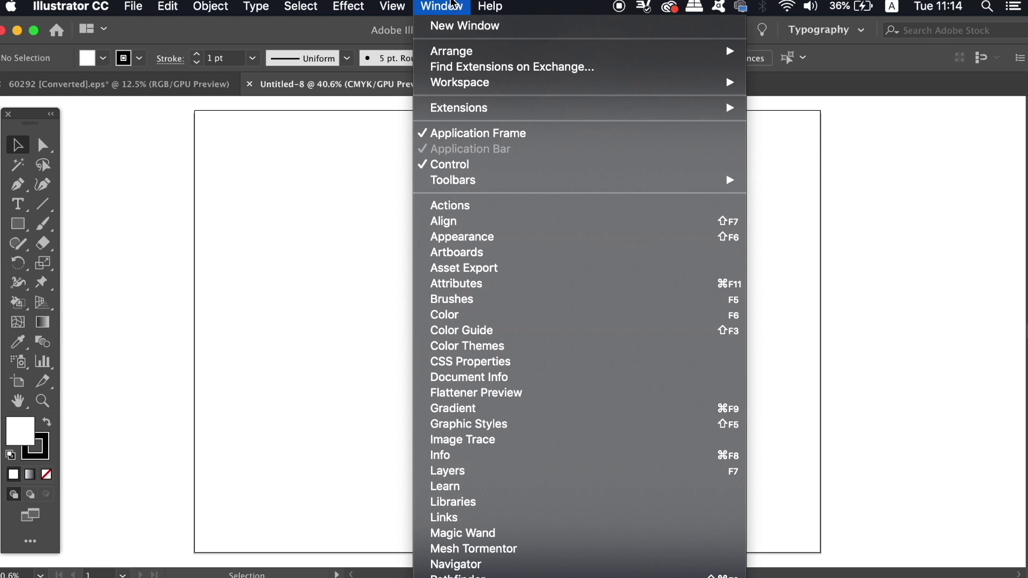
{"action": "mouse_move", "coordinate": [223, 179]}
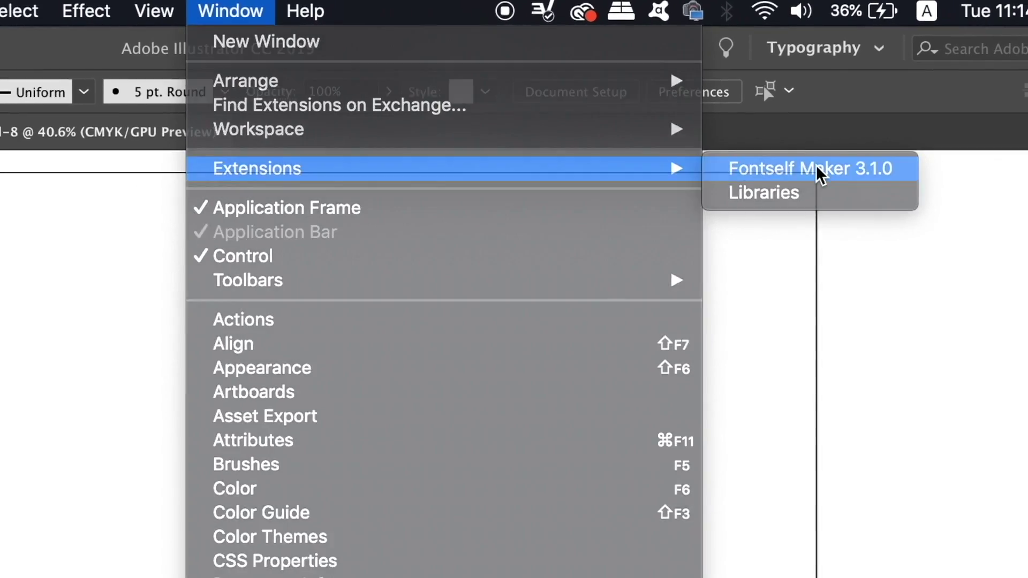
{"action": "left_click", "coordinate": [815, 179]}
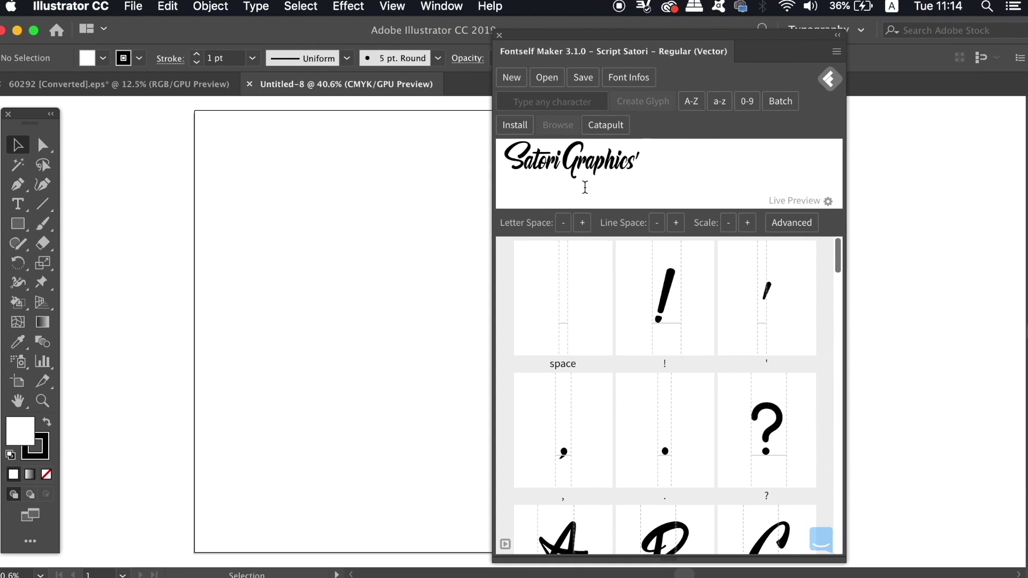
{"action": "left_click_drag", "start_coordinate": [837, 253], "coordinate": [844, 335]}
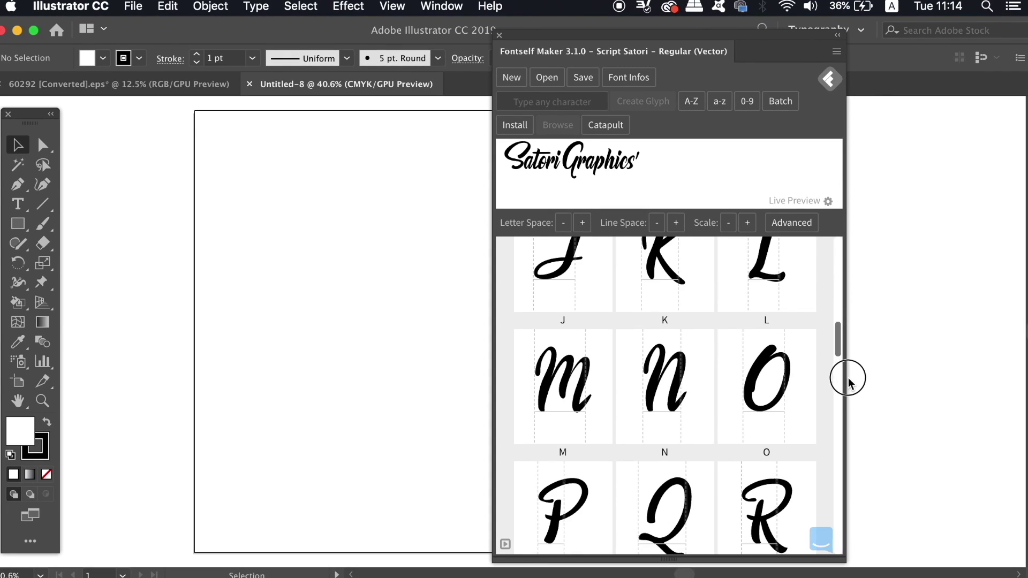
{"action": "mouse_move", "coordinate": [838, 340]}
{"action": "left_mouse_down"}
{"action": "mouse_move", "coordinate": [842, 532]}
{"action": "mouse_move", "coordinate": [838, 240]}
{"action": "left_mouse_up"}
{"action": "left_click", "coordinate": [655, 158]}
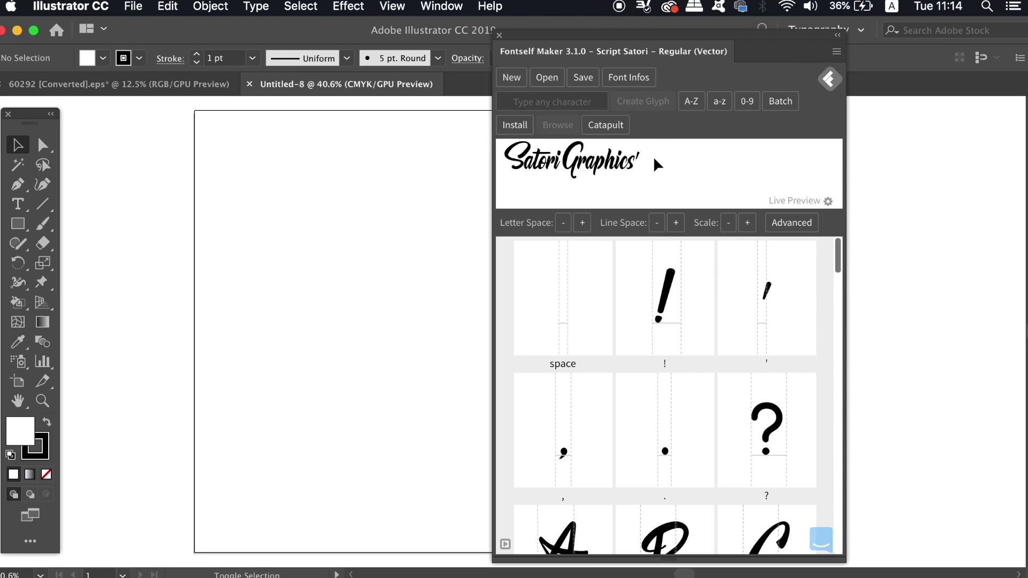
{"action": "type", "text": "Hey there, how"}
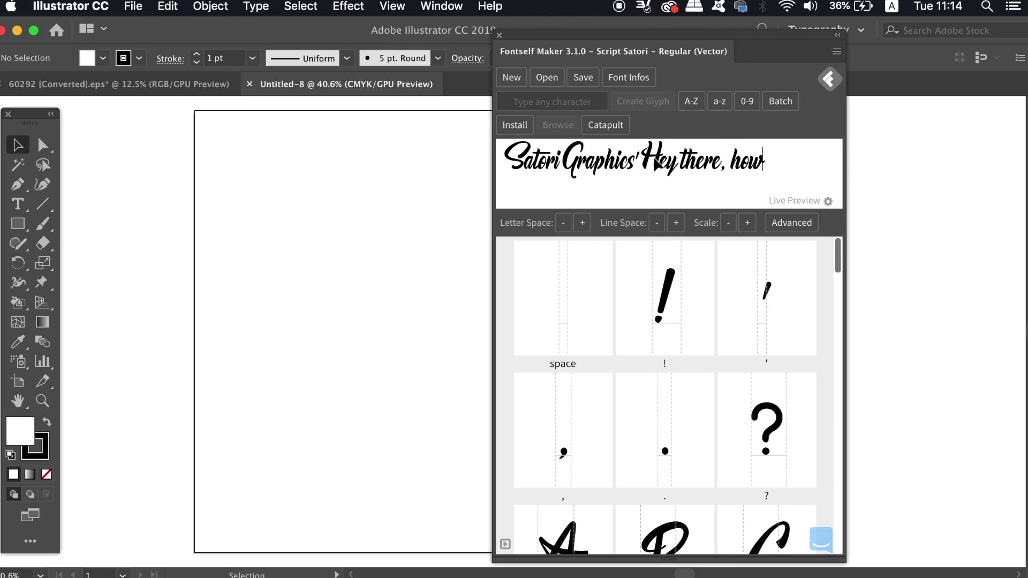
{"action": "type", "text": " ar"}
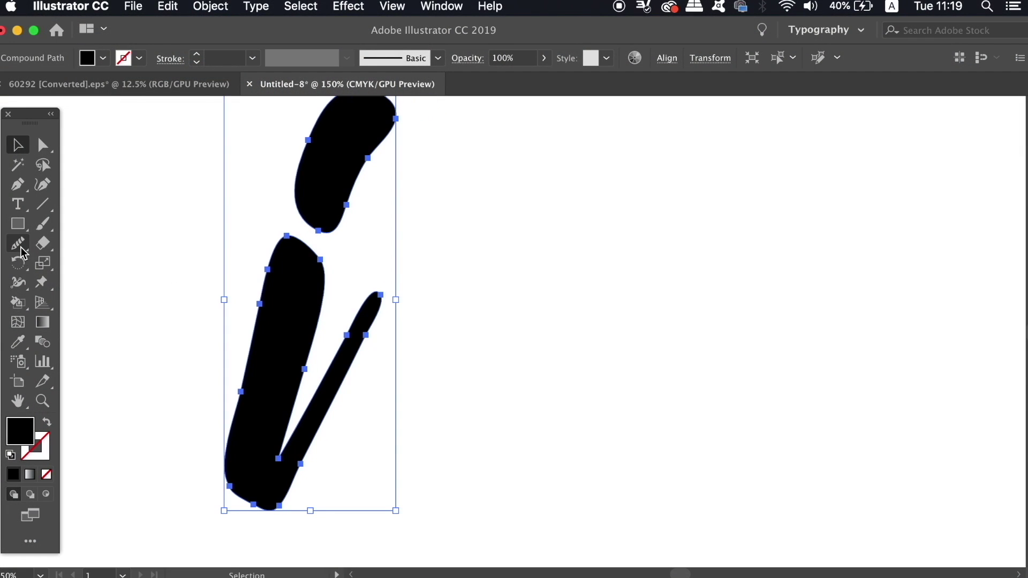
- Smooth the lower stroke of the script 'i' glyph, then deselect it
{"action": "left_click", "coordinate": [20, 247]}
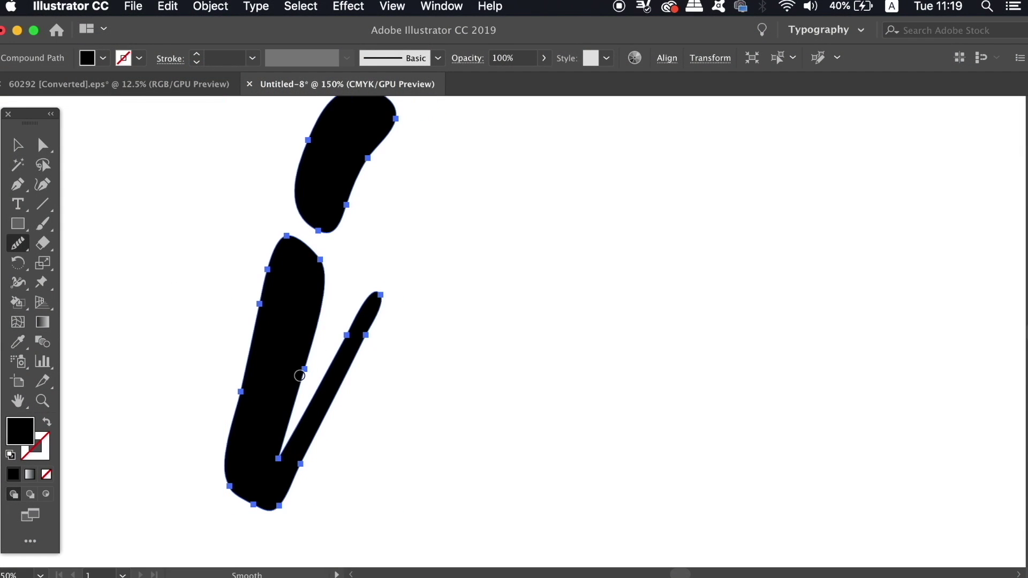
{"action": "left_click_drag", "start_coordinate": [300, 375], "coordinate": [304, 370]}
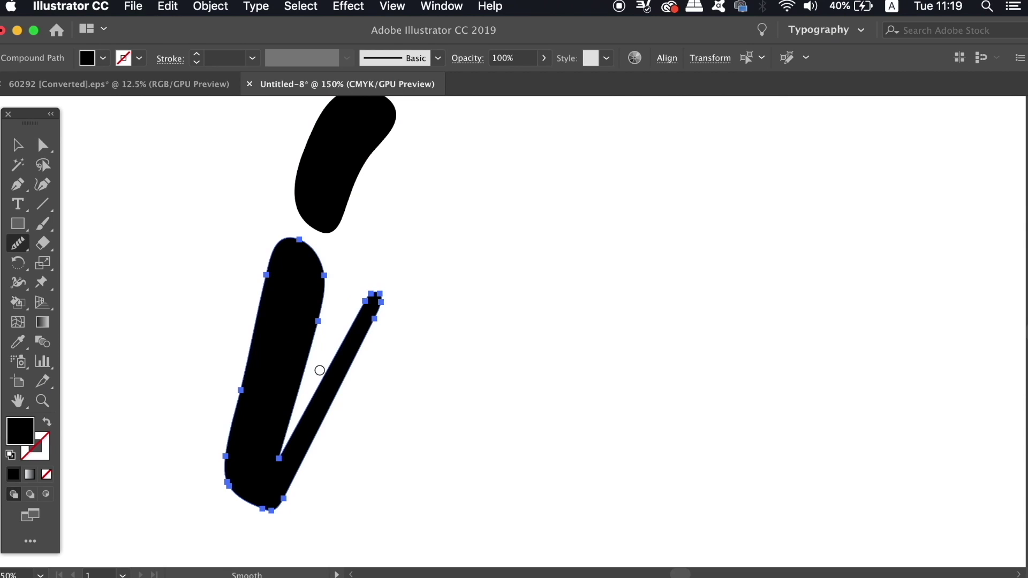
{"action": "key", "text": "v"}
{"action": "left_click", "coordinate": [184, 314]}
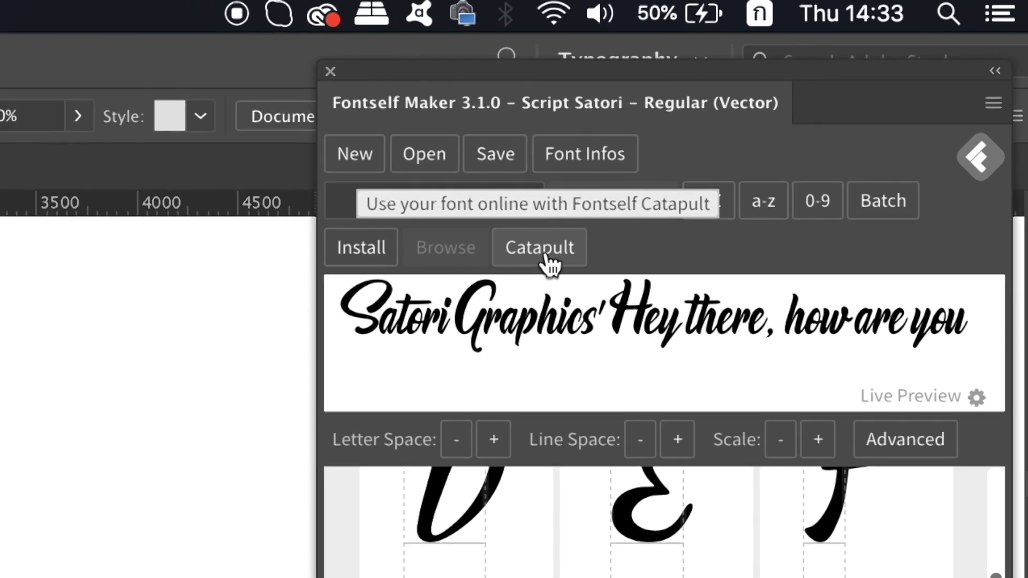
- Update the existing Script Satori Regular web font on Fontself Catapult
{"action": "left_click", "coordinate": [546, 257]}
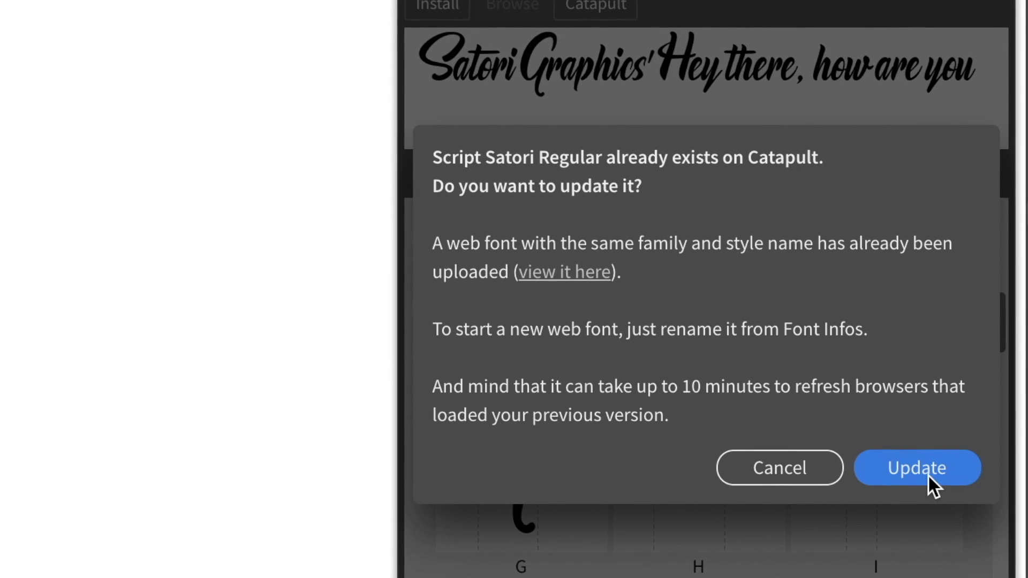
{"action": "left_click", "coordinate": [927, 474]}
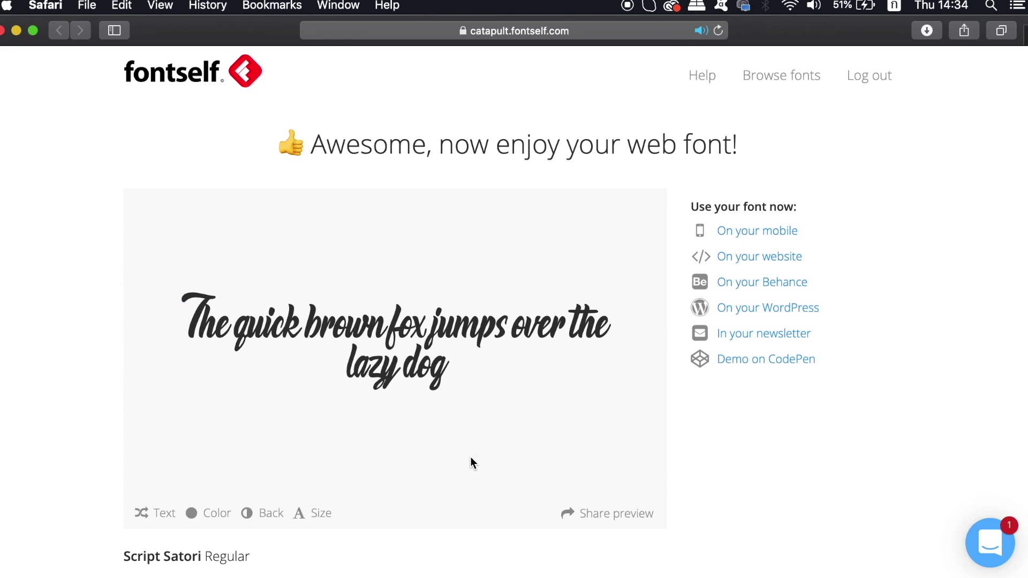
{"action": "scroll", "coordinate": [514, 321], "scroll_direction": "down", "scroll_amount": 10}
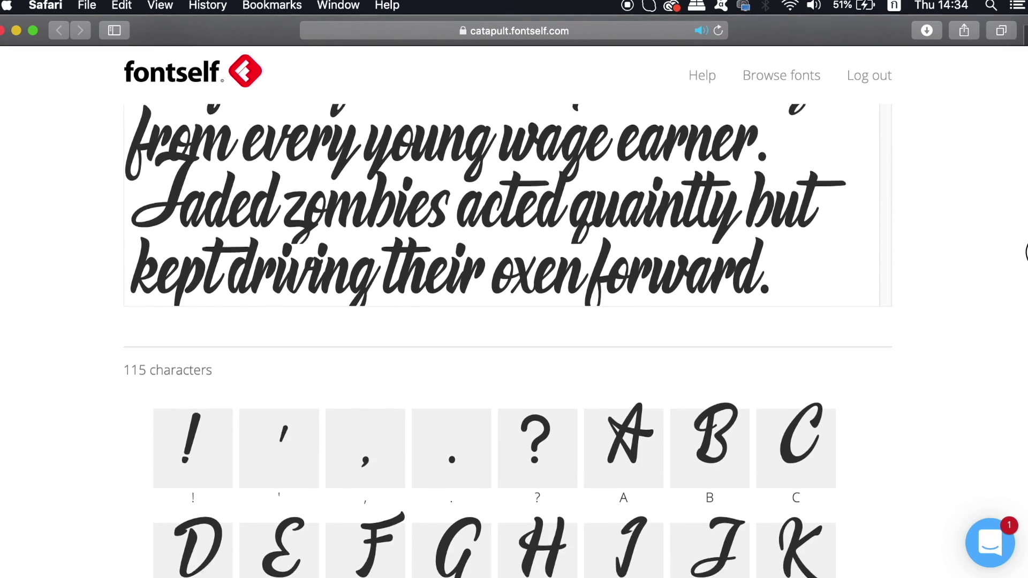
{"action": "scroll", "coordinate": [513, 321], "scroll_direction": "down", "scroll_amount": 8}
{"action": "scroll", "coordinate": [514, 321], "scroll_direction": "up", "scroll_amount": 3}
{"action": "scroll", "coordinate": [1024, 294], "scroll_direction": "up", "scroll_amount": 5}
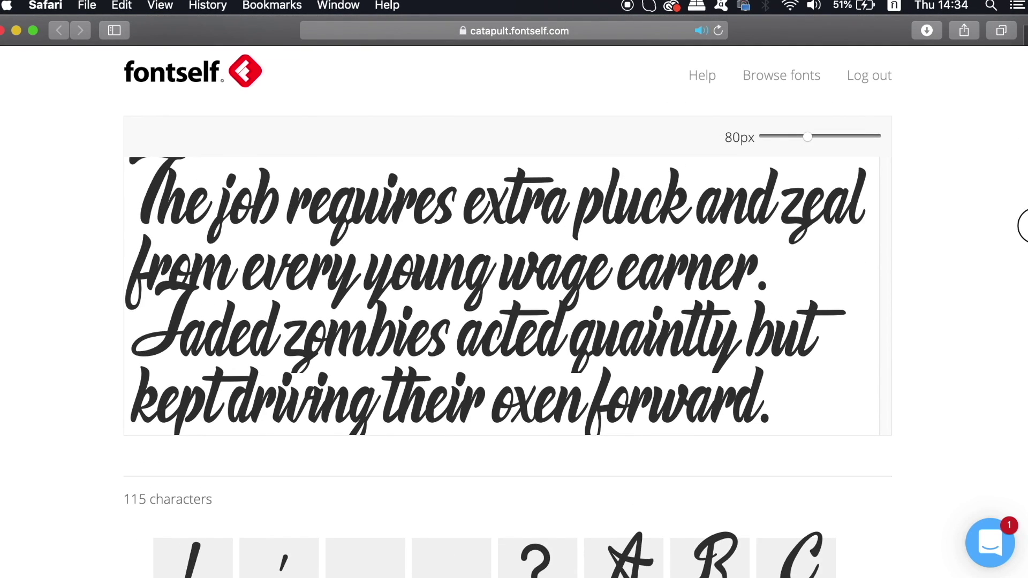
{"action": "scroll", "coordinate": [1024, 227], "scroll_direction": "down", "scroll_amount": 6}
{"action": "scroll", "coordinate": [1024, 374], "scroll_direction": "down", "scroll_amount": 3}
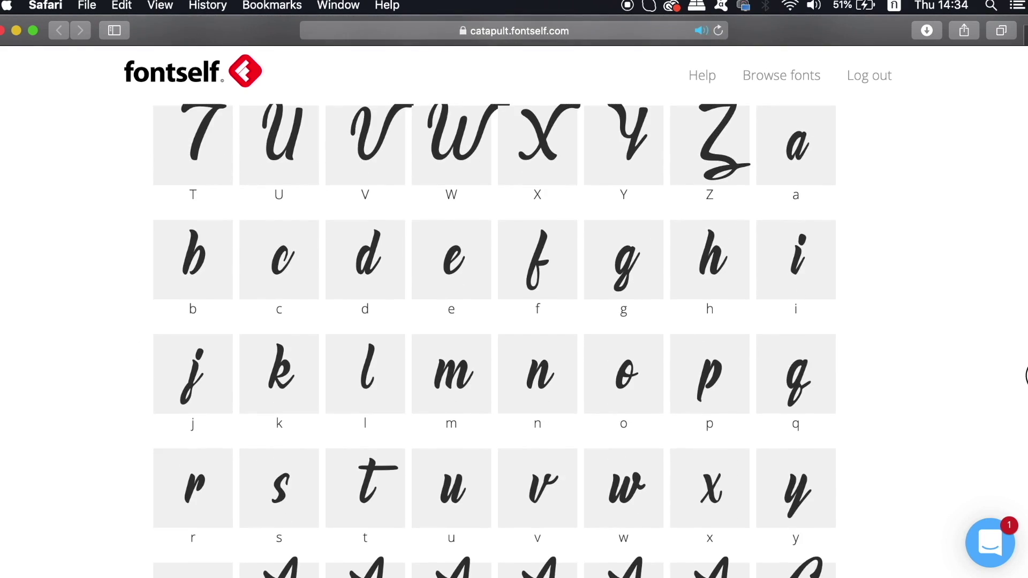
{"action": "scroll", "coordinate": [1024, 402], "scroll_direction": "down", "scroll_amount": 5}
{"action": "scroll", "coordinate": [1024, 555], "scroll_direction": "down", "scroll_amount": 5}
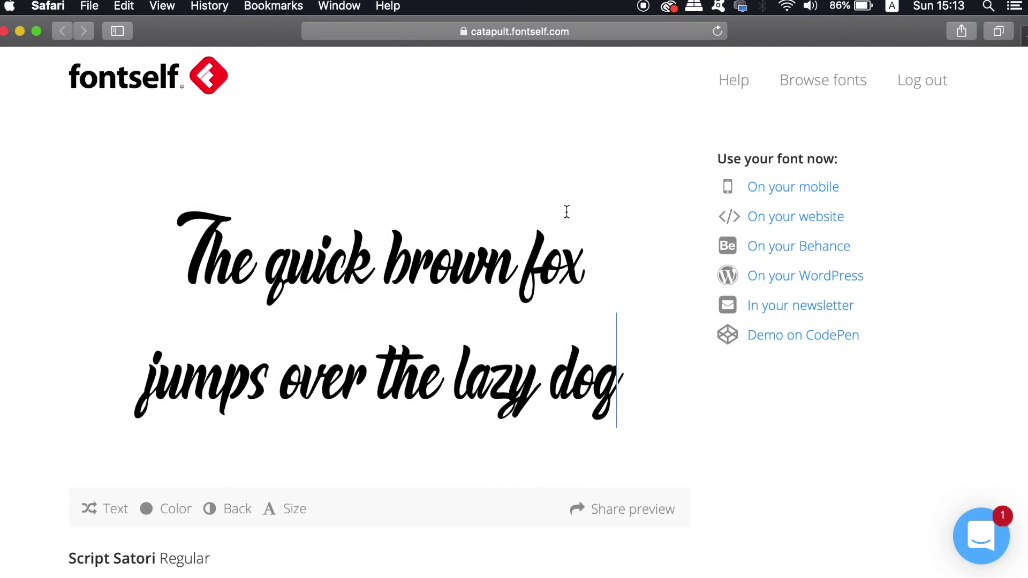
- Resize the preview text and set a black background with light grey text
{"action": "left_click", "coordinate": [289, 513]}
{"action": "left_click_drag", "start_coordinate": [340, 480], "coordinate": [334, 481]}
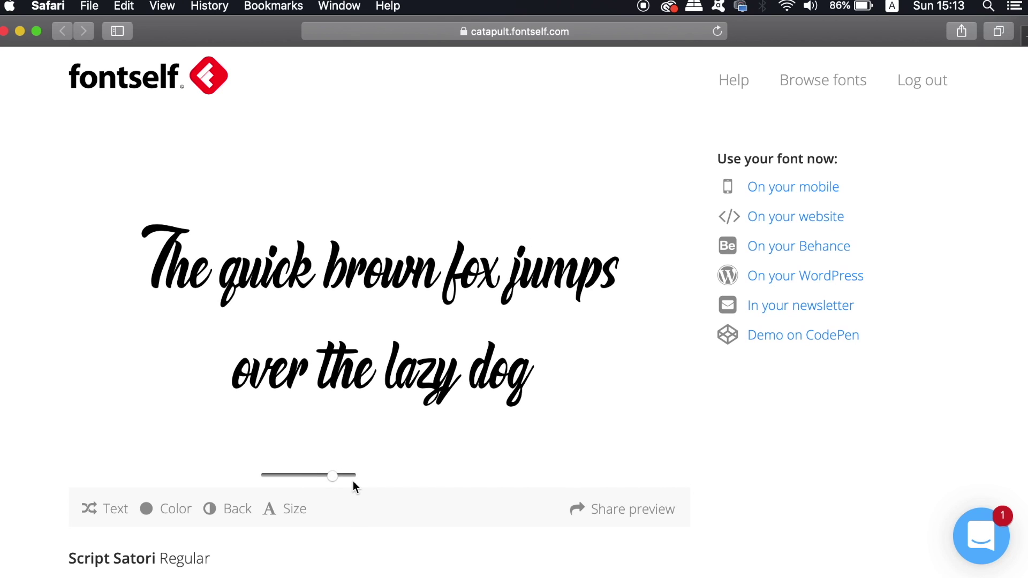
{"action": "left_click", "coordinate": [233, 521]}
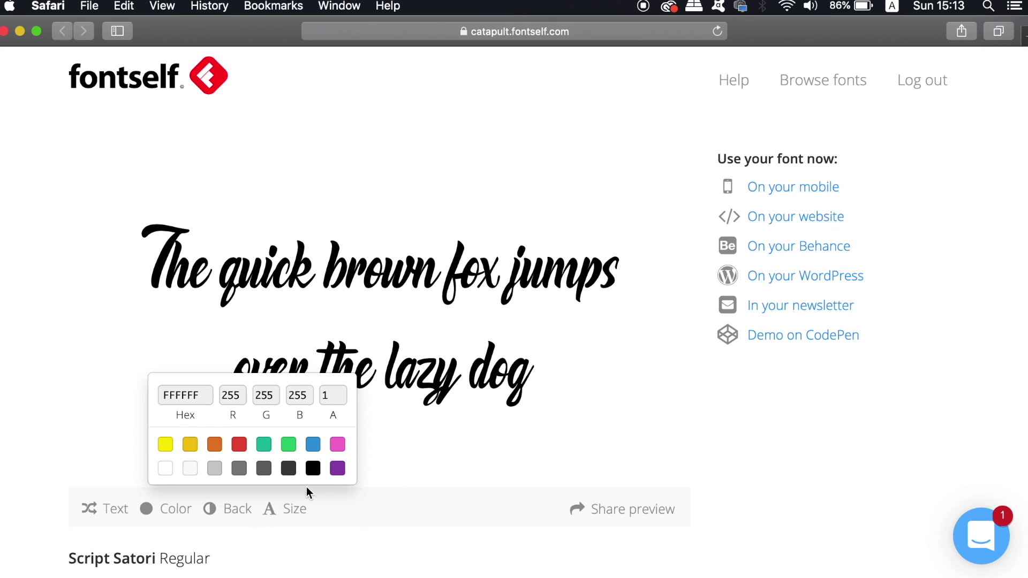
{"action": "left_click", "coordinate": [313, 469]}
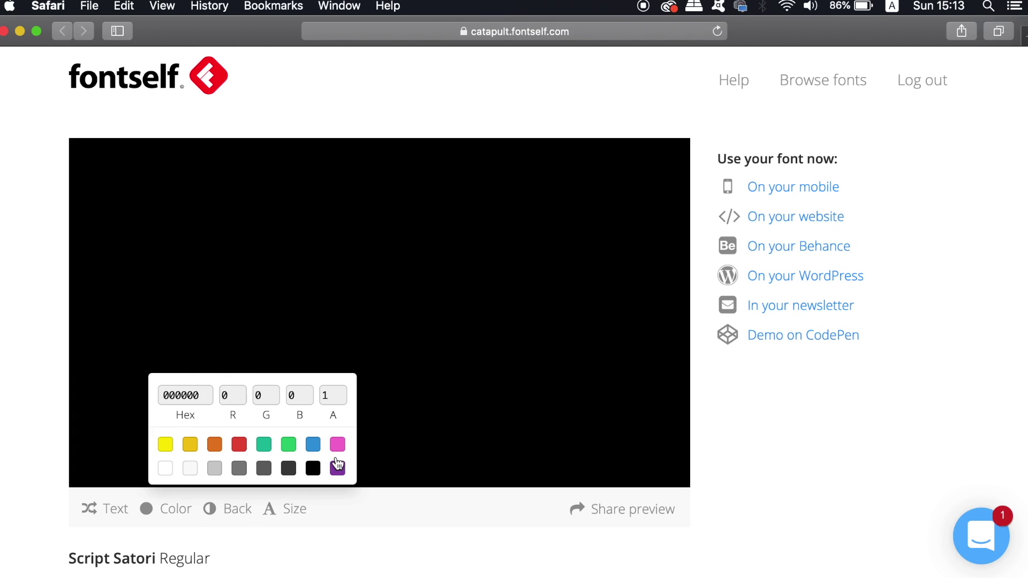
{"action": "left_click", "coordinate": [165, 510]}
{"action": "left_click", "coordinate": [125, 470]}
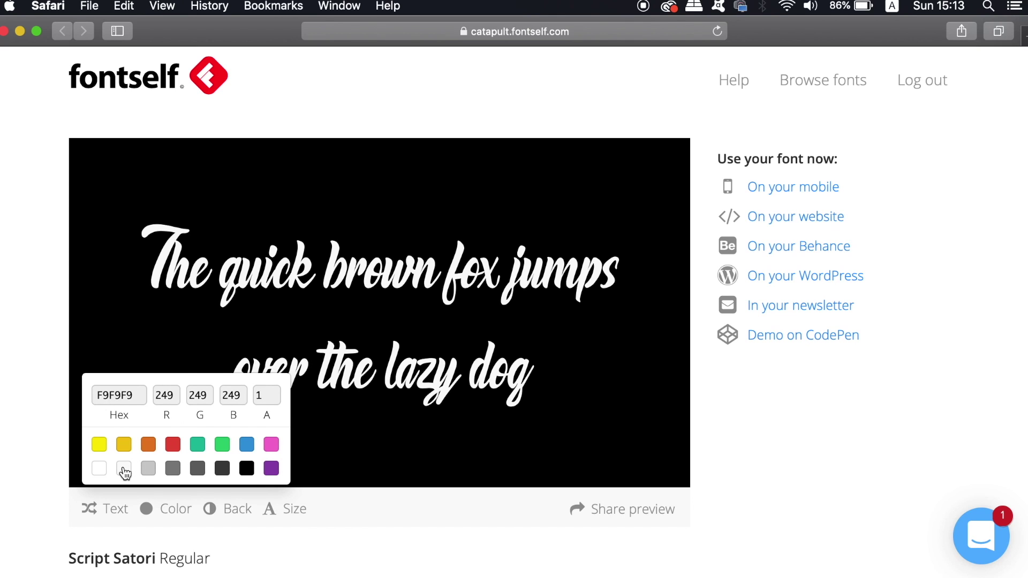
{"action": "left_click", "coordinate": [149, 471]}
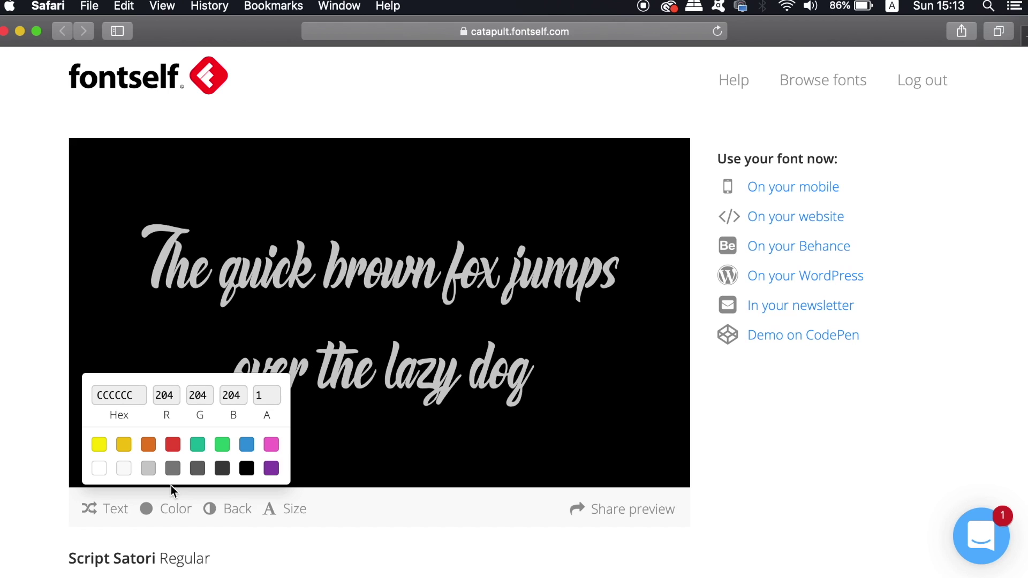
- Shuffle the sample phrases until the preview reads 'Winter is coming'
{"action": "left_click", "coordinate": [93, 514]}
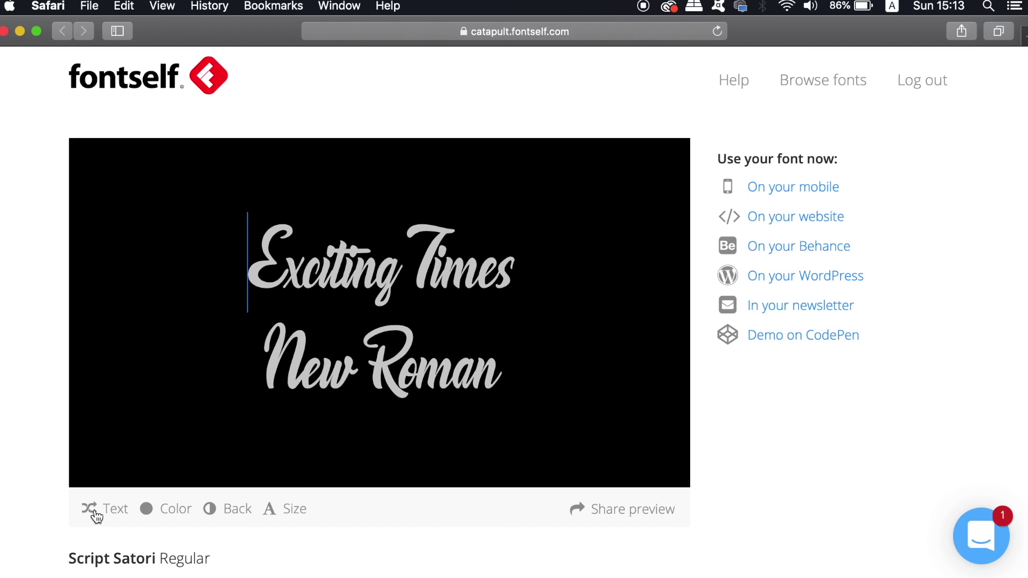
{"action": "left_click", "coordinate": [94, 514]}
{"action": "left_click", "coordinate": [93, 514]}
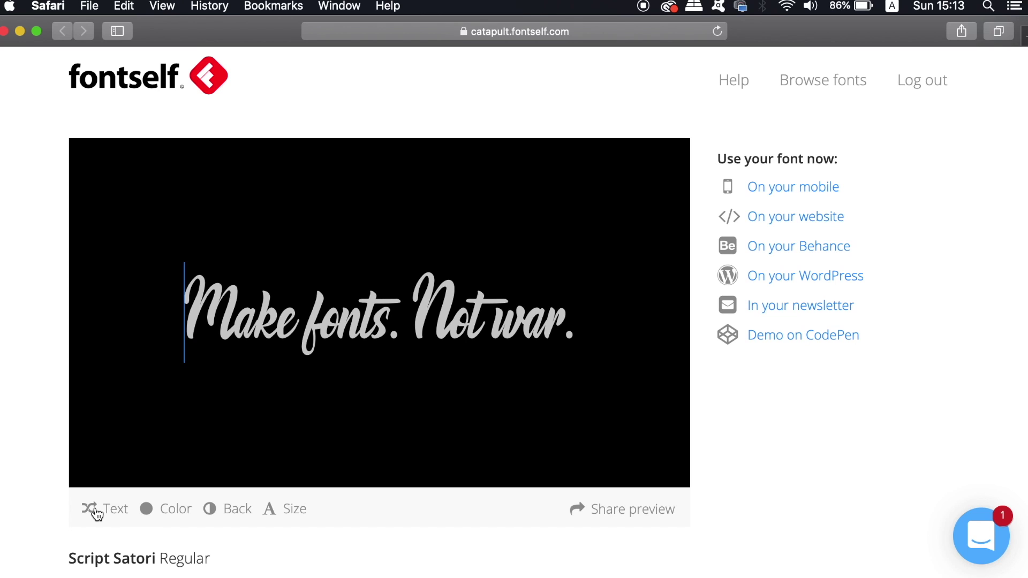
{"action": "left_click", "coordinate": [93, 514]}
{"action": "left_click", "coordinate": [93, 515]}
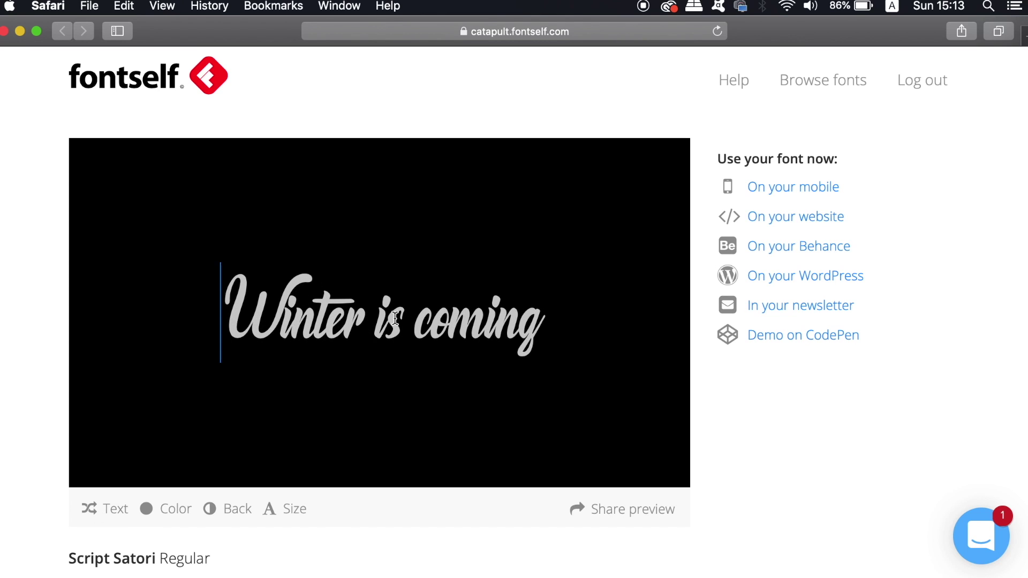
{"action": "left_click", "coordinate": [542, 323]}
{"action": "type", "text": ", not it's not"}
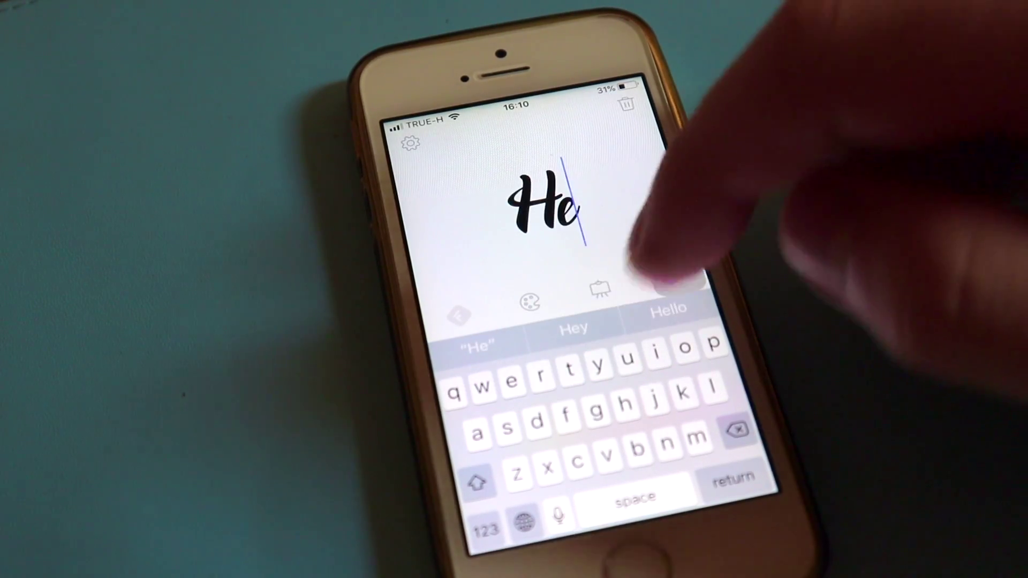
{"action": "type", "text": "yyyy"}
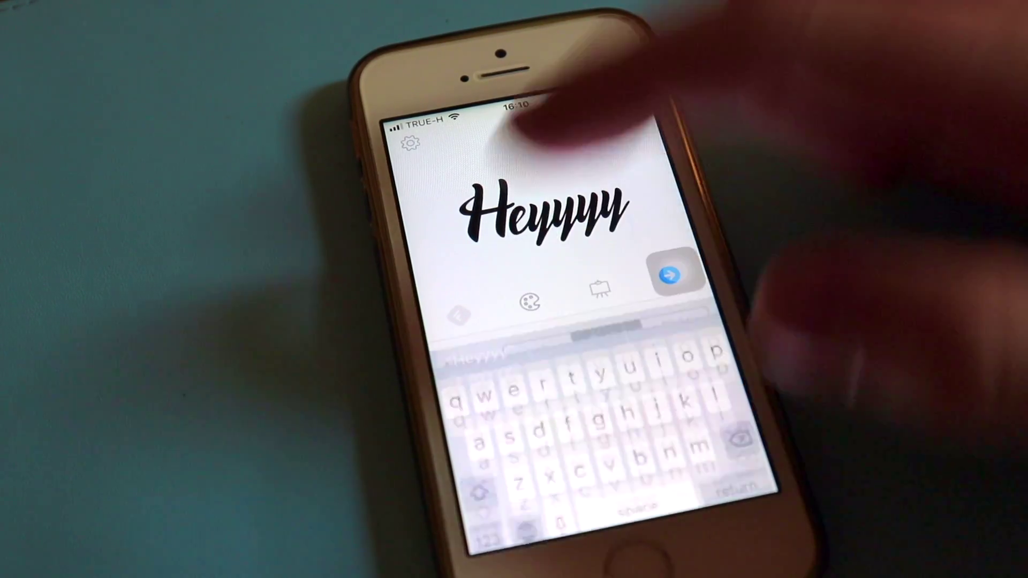
- Try red and black for the Heyyyy text, settling on light grey
{"action": "left_click", "coordinate": [578, 209]}
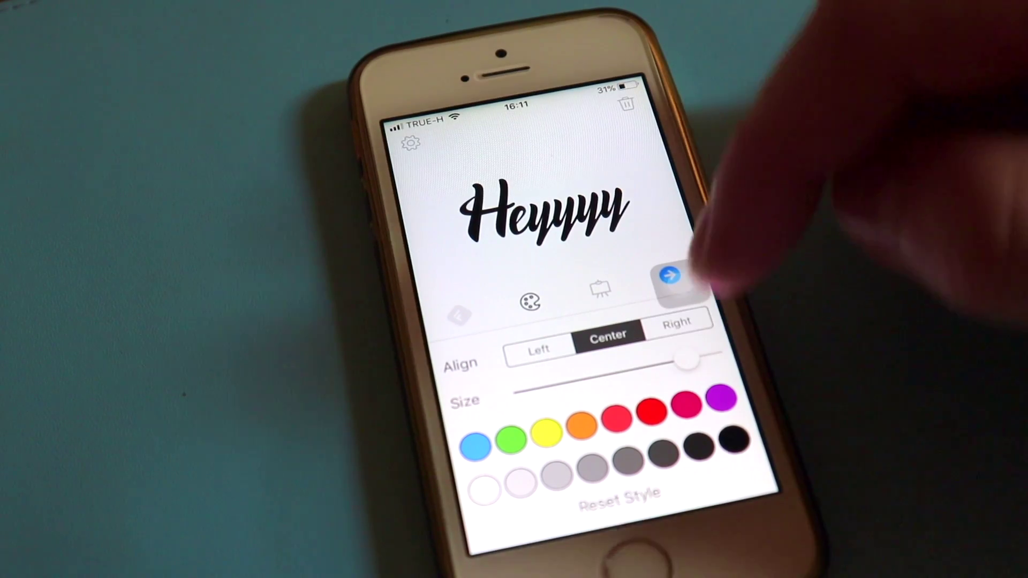
{"action": "left_click", "coordinate": [651, 410]}
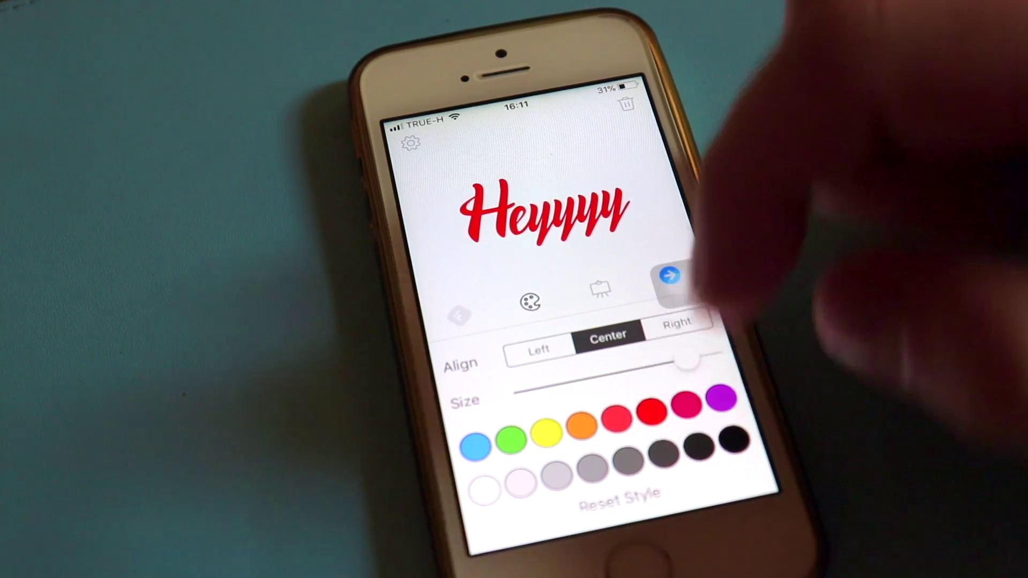
{"action": "left_click", "coordinate": [733, 440]}
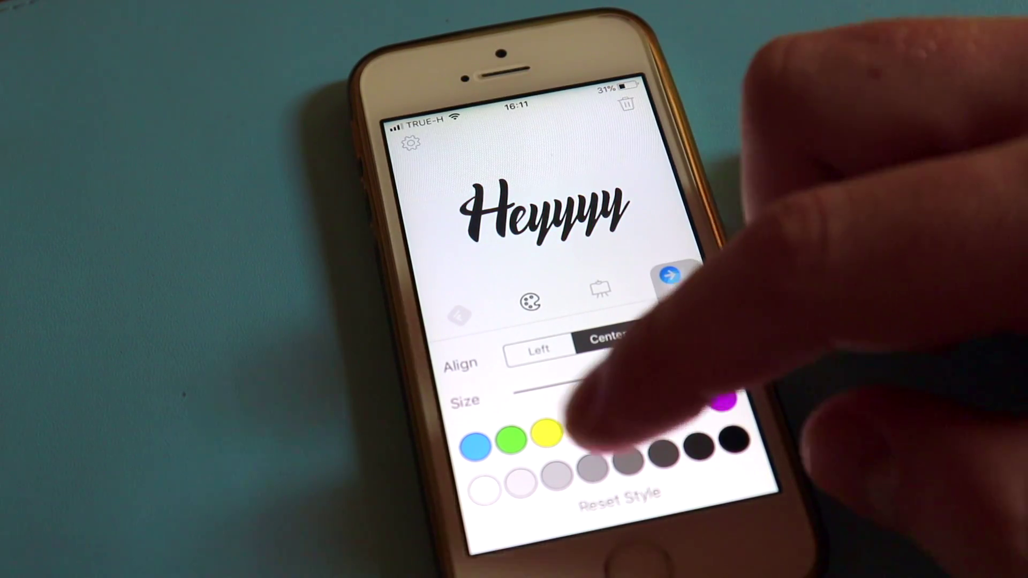
{"action": "left_click", "coordinate": [592, 466]}
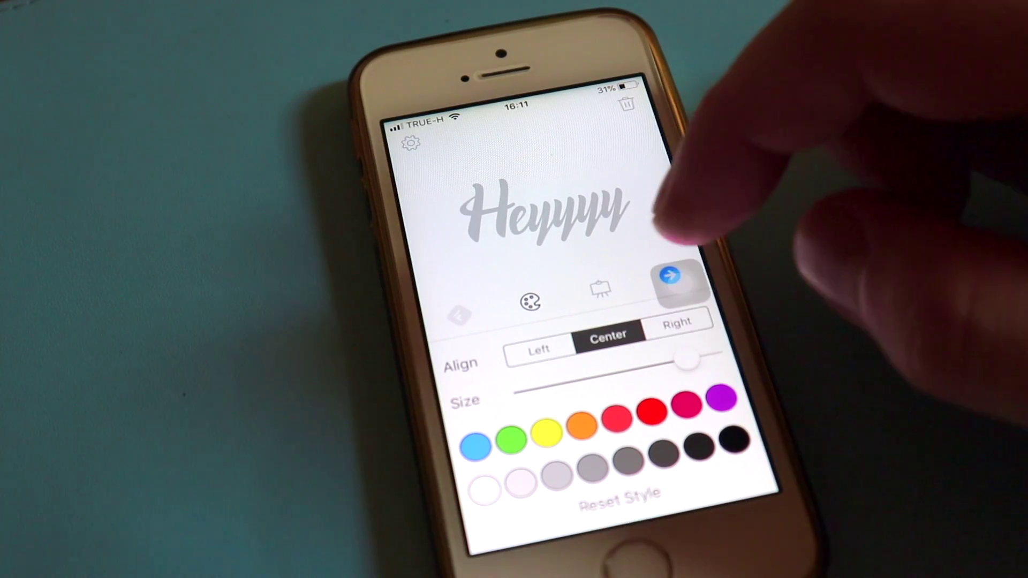
- Centre the Heyyyy text and give the canvas a purple background
{"action": "left_click", "coordinate": [676, 322]}
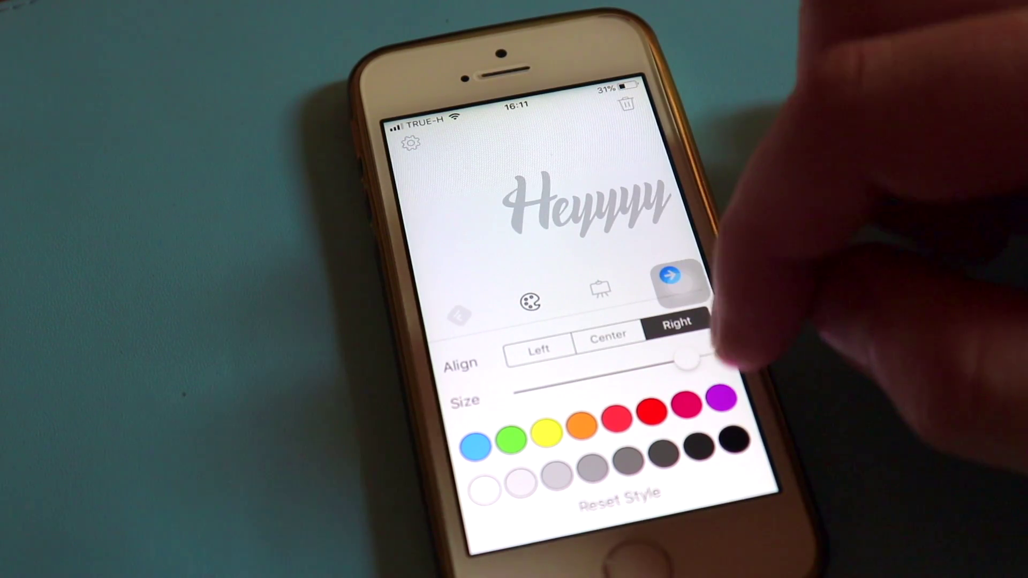
{"action": "left_click", "coordinate": [608, 337]}
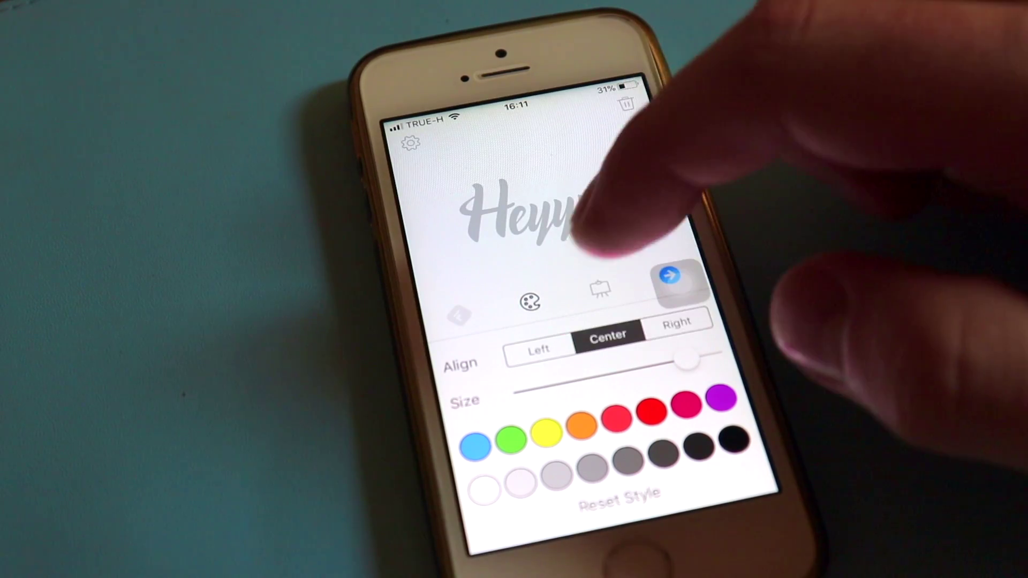
{"action": "left_click", "coordinate": [599, 288]}
{"action": "left_click", "coordinate": [714, 377]}
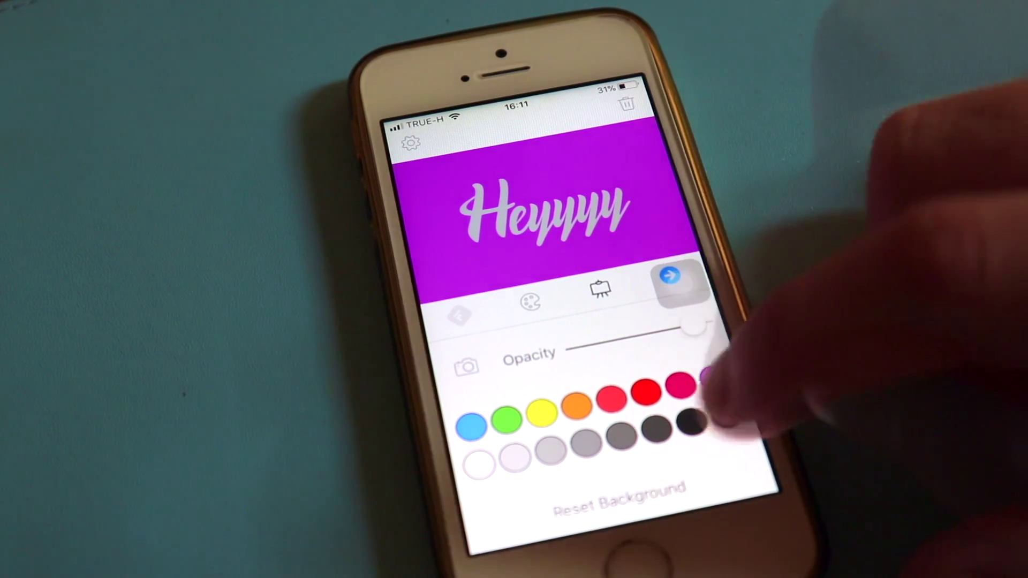
- Try a black background, then use a freshly taken camera photo behind Heyyyy
{"action": "left_click", "coordinate": [725, 414]}
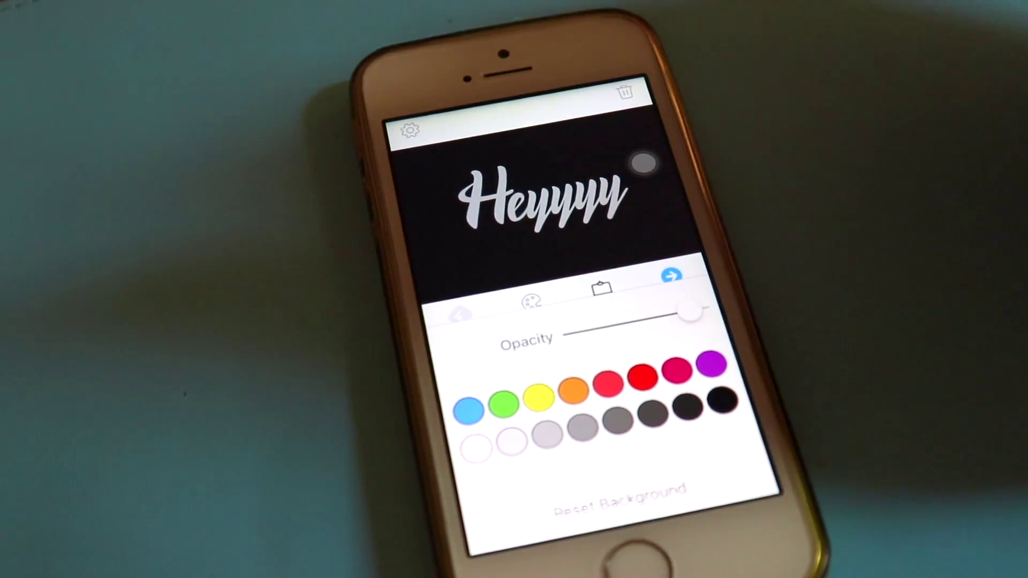
{"action": "left_click", "coordinate": [600, 287]}
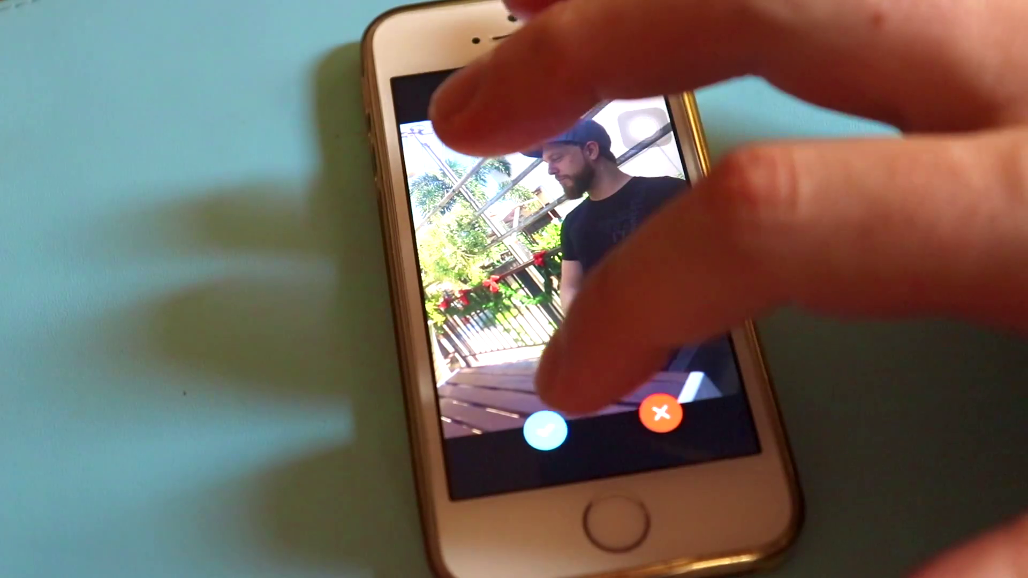
{"action": "left_click", "coordinate": [563, 257]}
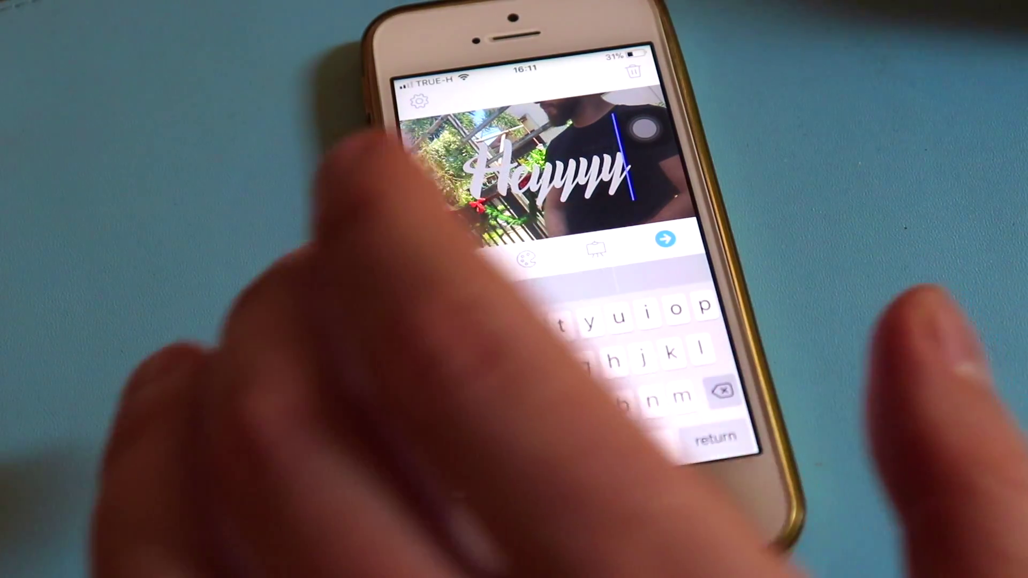
{"action": "left_click", "coordinate": [526, 259]}
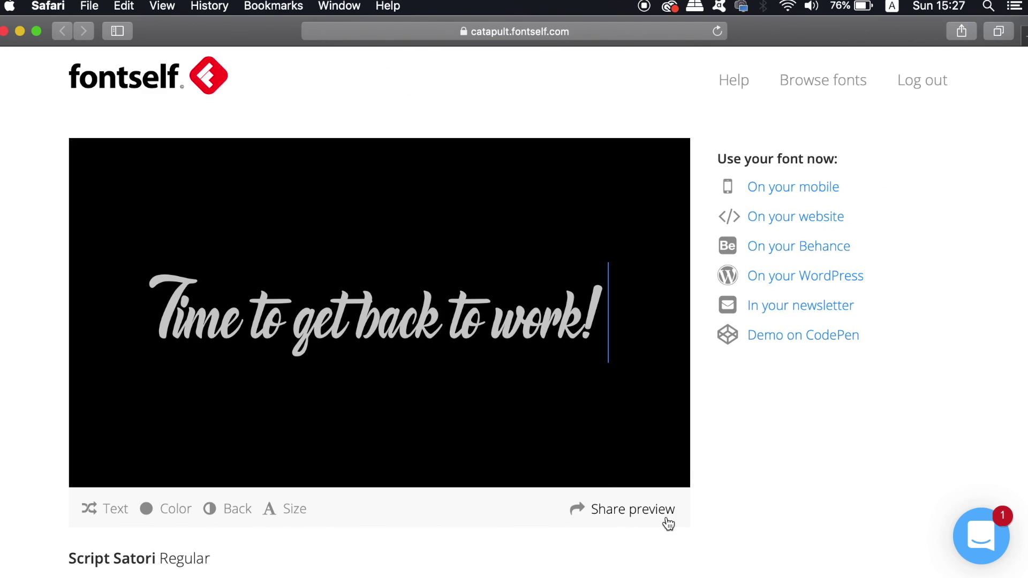
- Select the Script Satori iframe code from Share preview, then close the dialog
{"action": "left_click", "coordinate": [633, 508]}
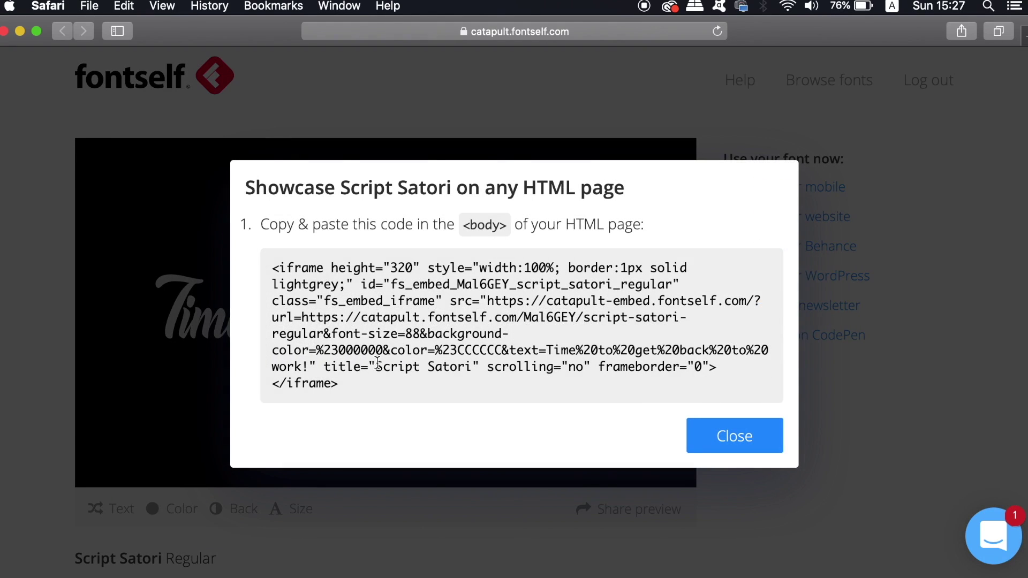
{"action": "left_click_drag", "start_coordinate": [370, 392], "coordinate": [269, 270]}
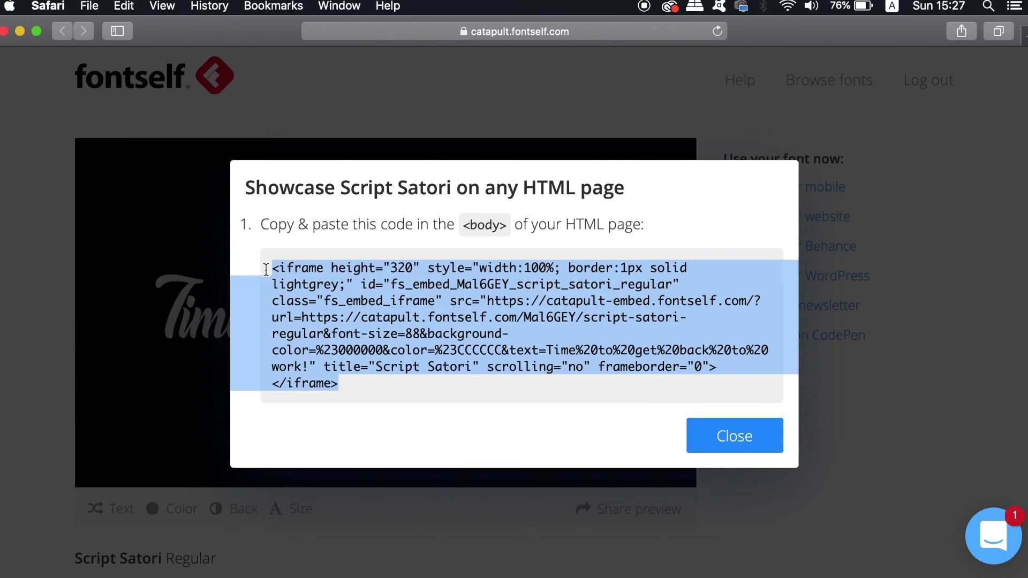
{"action": "left_click", "coordinate": [728, 434]}
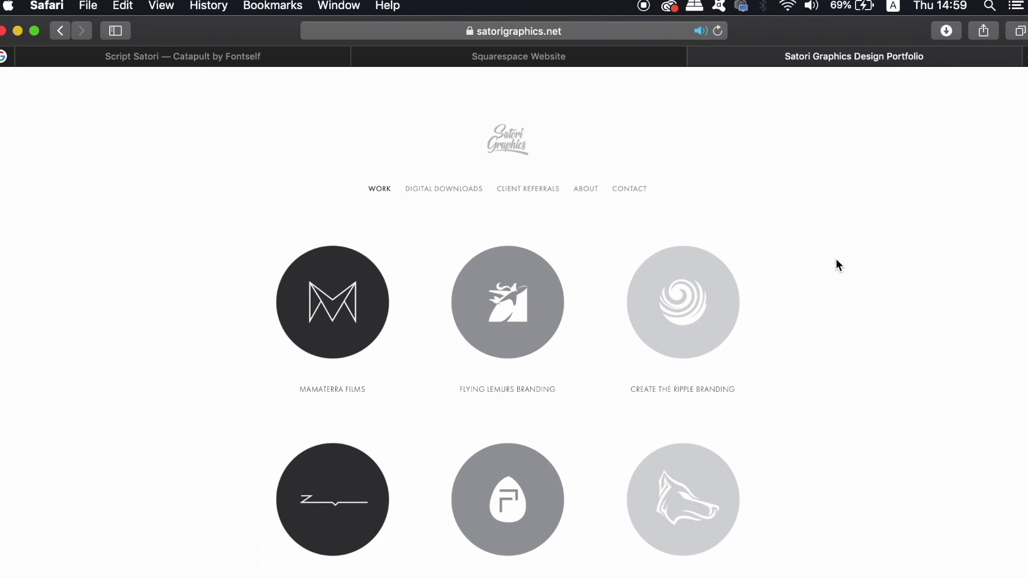
{"action": "scroll", "coordinate": [1025, 156], "scroll_direction": "down", "scroll_amount": 3}
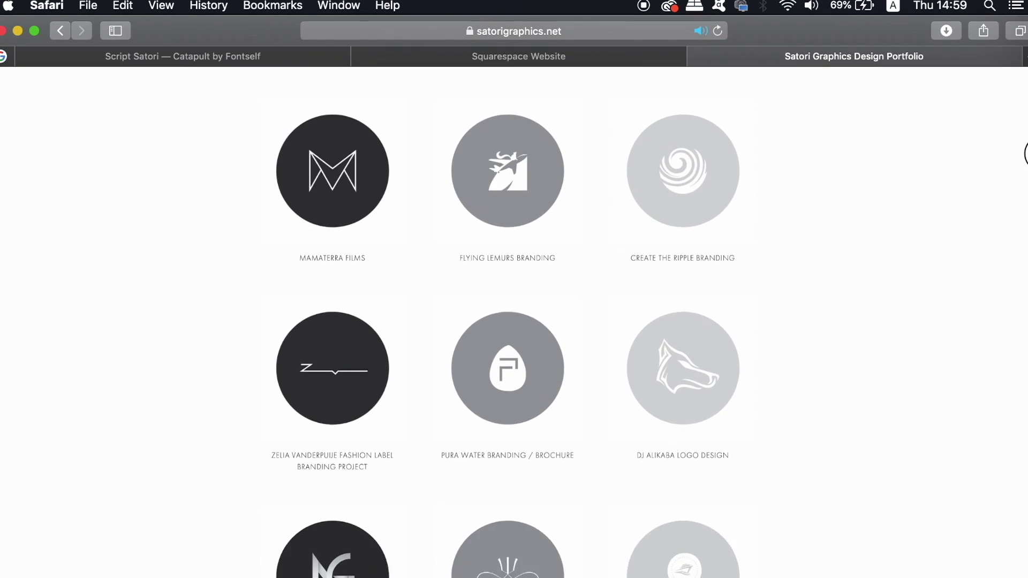
{"action": "scroll", "coordinate": [1025, 229], "scroll_direction": "down", "scroll_amount": 4}
{"action": "scroll", "coordinate": [1025, 306], "scroll_direction": "down", "scroll_amount": 2}
{"action": "scroll", "coordinate": [1026, 381], "scroll_direction": "down", "scroll_amount": 3}
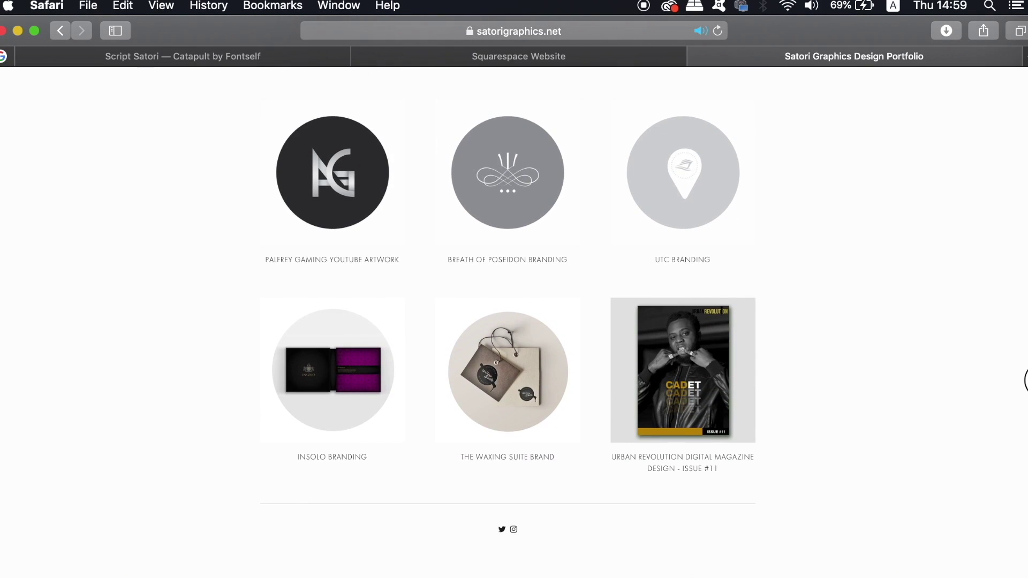
{"action": "scroll", "coordinate": [1025, 369], "scroll_direction": "up", "scroll_amount": 2}
{"action": "scroll", "coordinate": [1019, 305], "scroll_direction": "up", "scroll_amount": 4}
{"action": "scroll", "coordinate": [1003, 237], "scroll_direction": "up", "scroll_amount": 4}
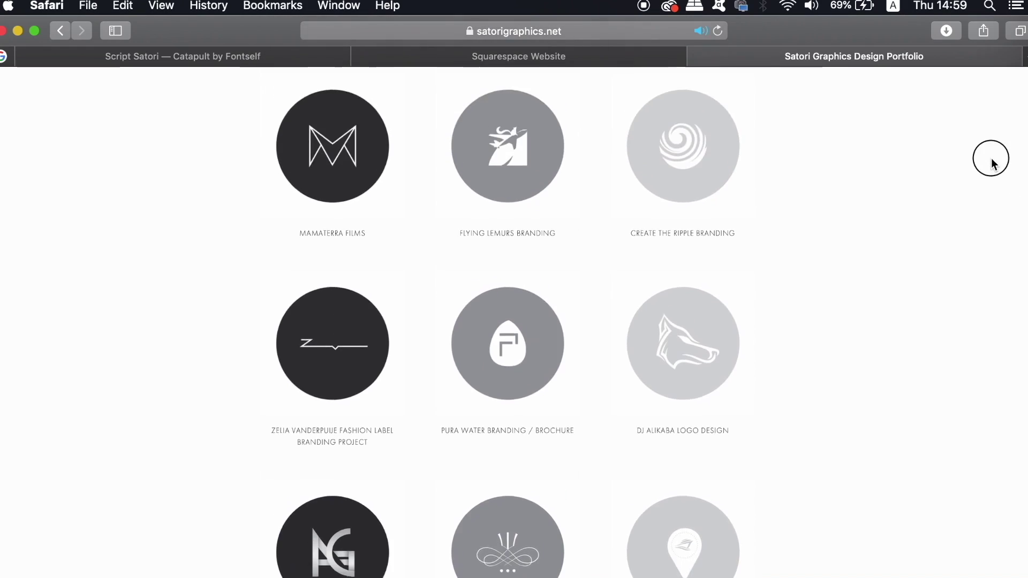
{"action": "scroll", "coordinate": [1002, 177], "scroll_direction": "up", "scroll_amount": 3}
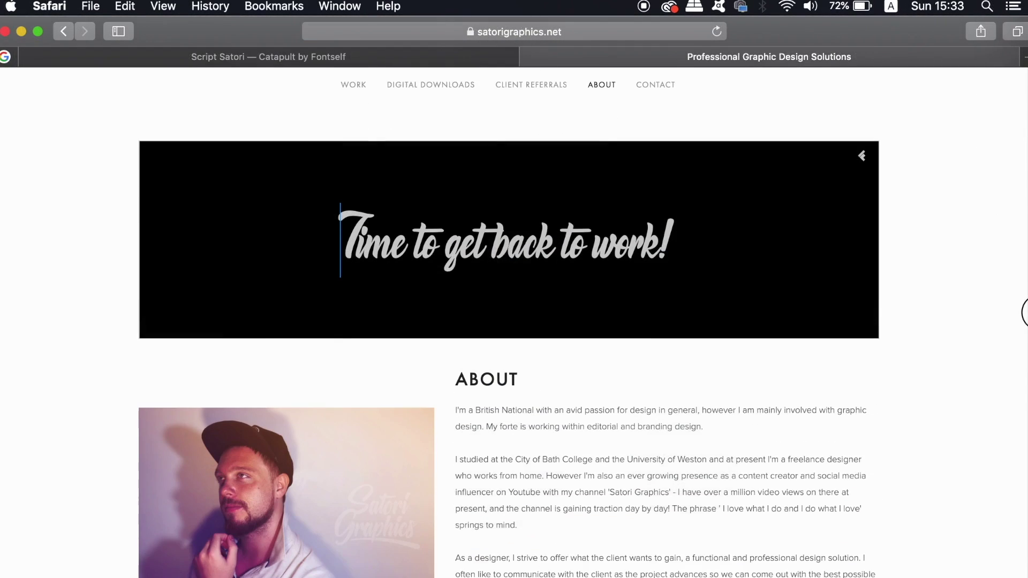
- Change the About page embed's sample text to 'Hi there Satori, good day to you'
{"action": "key", "text": "BackSpace"}
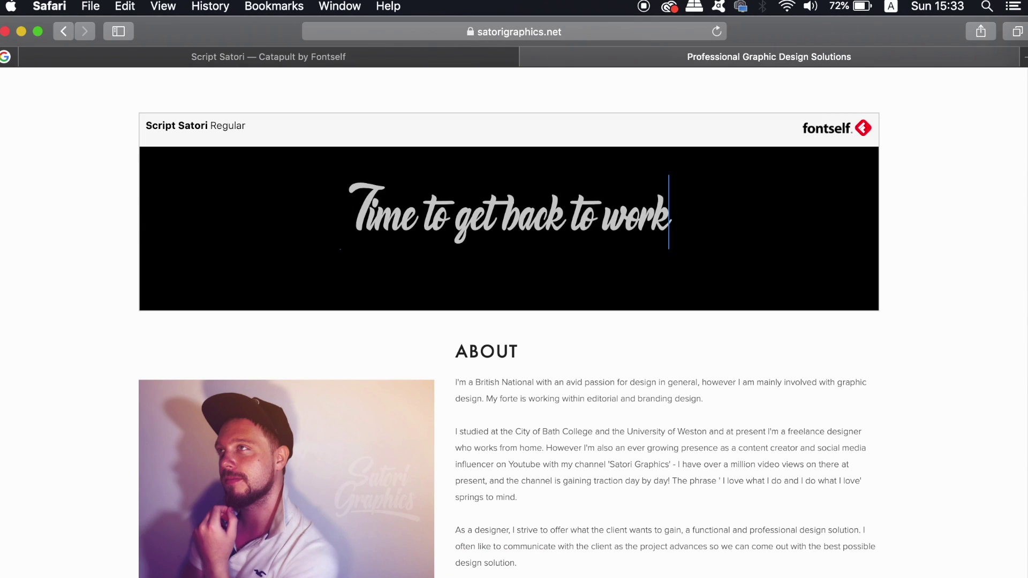
{"action": "key", "text": "BackSpace"}
{"action": "key", "text": "BackSpace"}
{"action": "key", "text": "BackSpace"}
{"action": "key", "text": "BackSpace"}
{"action": "key", "text": "BackSpace"}
{"action": "key", "text": "BackSpace"}
{"action": "type", "text": "Hi there S"}
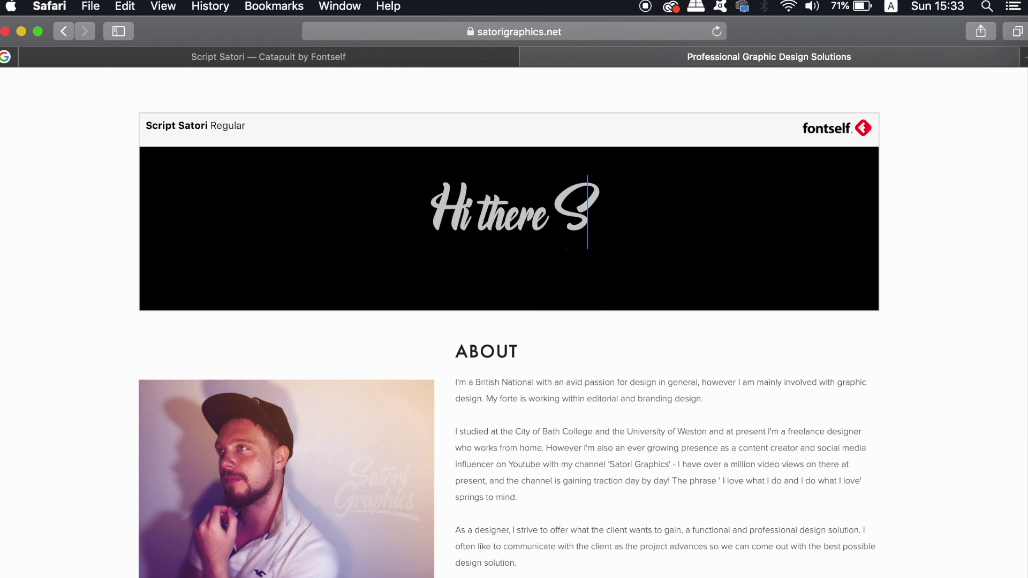
{"action": "type", "text": "atori, good day t"}
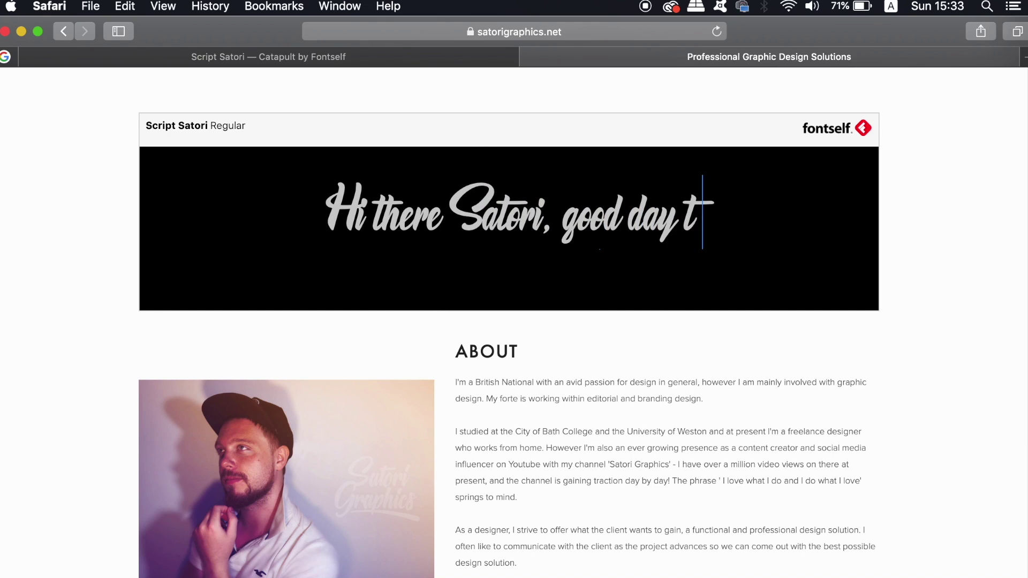
{"action": "type", "text": "o yoy"}
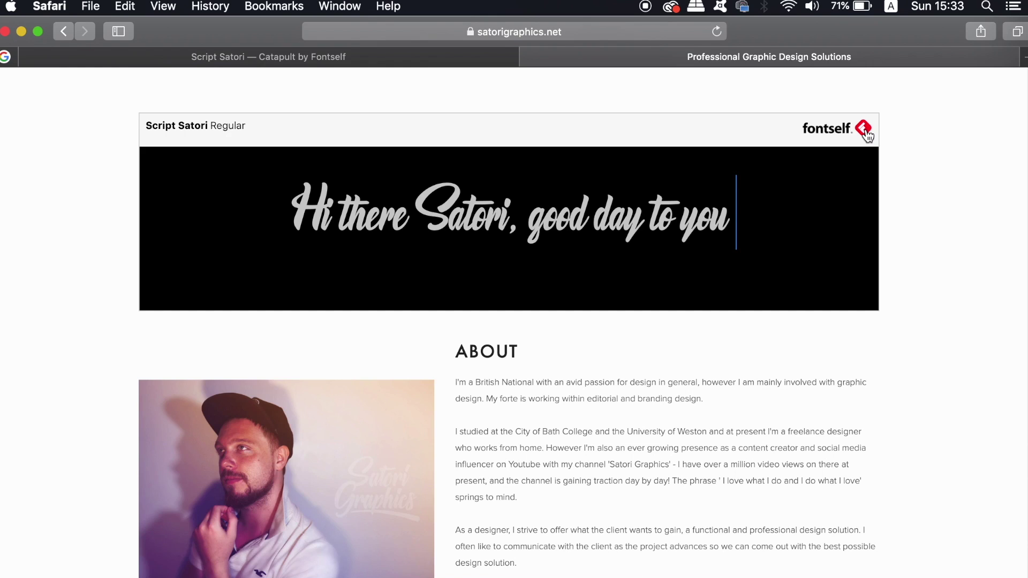
{"action": "left_click", "coordinate": [454, 56]}
- Copy the Catapult embed code and embed it as media in the Behance project
{"action": "left_click", "coordinate": [631, 530]}
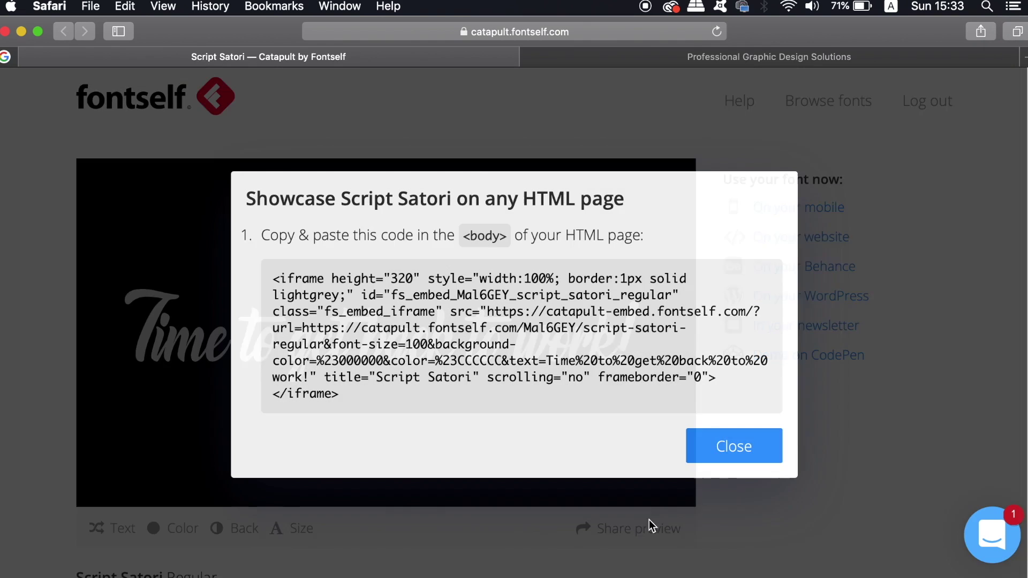
{"action": "left_click_drag", "start_coordinate": [351, 402], "coordinate": [265, 271]}
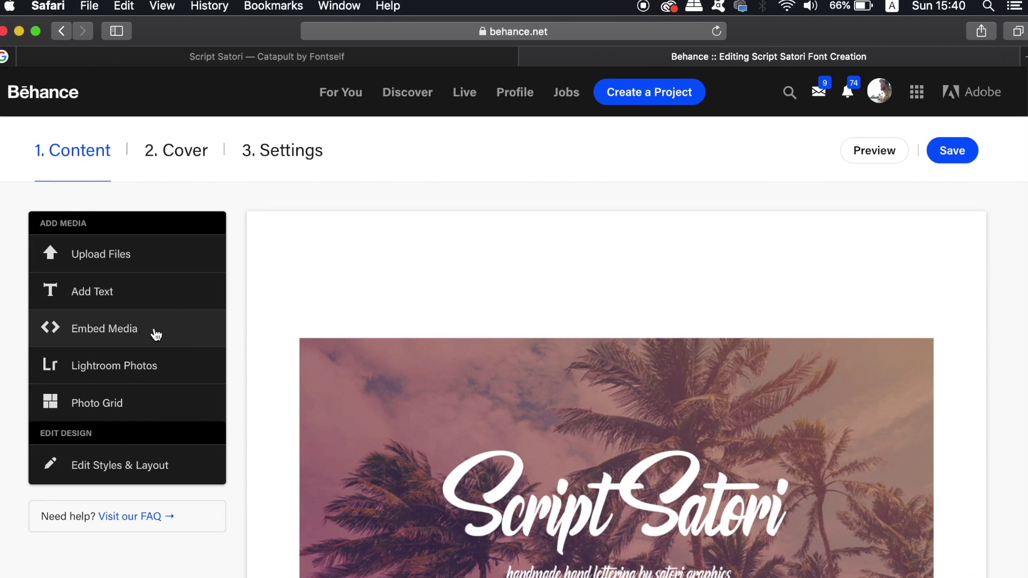
{"action": "left_click", "coordinate": [156, 335]}
{"action": "type", "text": "<iframe height=\"320\" style=\"width:100%; border:1px solid lightgrey;\" id=\"fs_embed_Mal6GEY_script_satori_regular\" class=\"fs_embed_iframe\" src=\"https://catapult-embed.fontself.com/?url=https://catapult.fontself.com/Mal6GEY/script-satori-regular&font-size=100&background-color=%238E44AD&color=%23F1C40F&text=Time%20to%20get%20back%20to%20work!\" title=\"Script Satori\" scrolling=\"no\" frameborder=\"0\"></iframe>"}
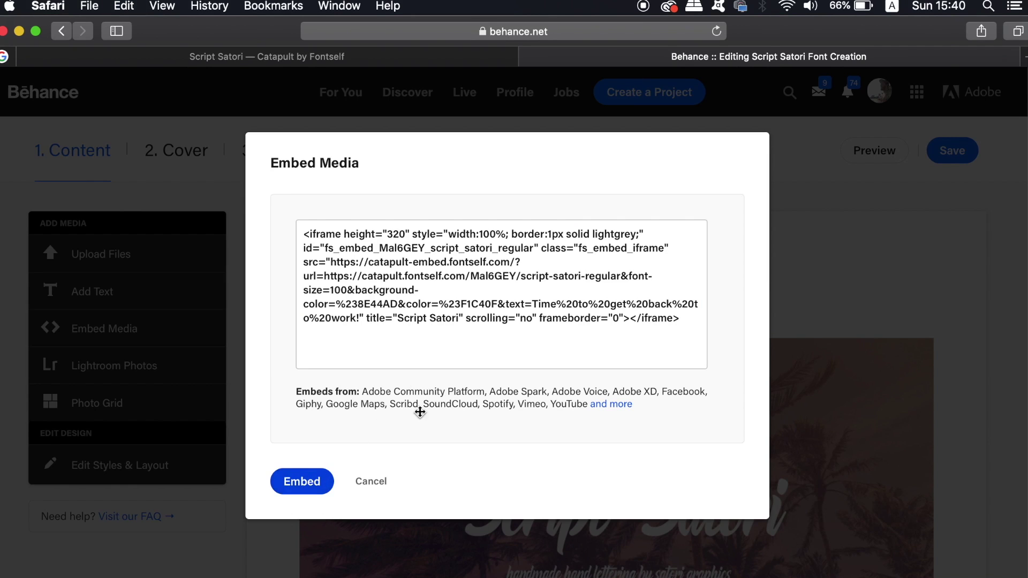
{"action": "key", "text": "Return"}
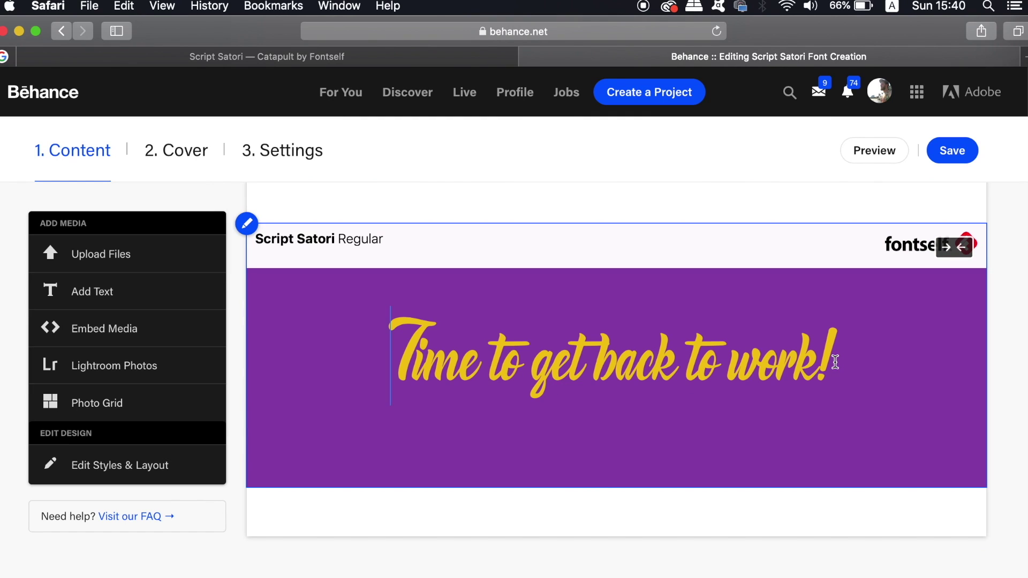
{"action": "left_click_drag", "start_coordinate": [835, 363], "coordinate": [386, 363]}
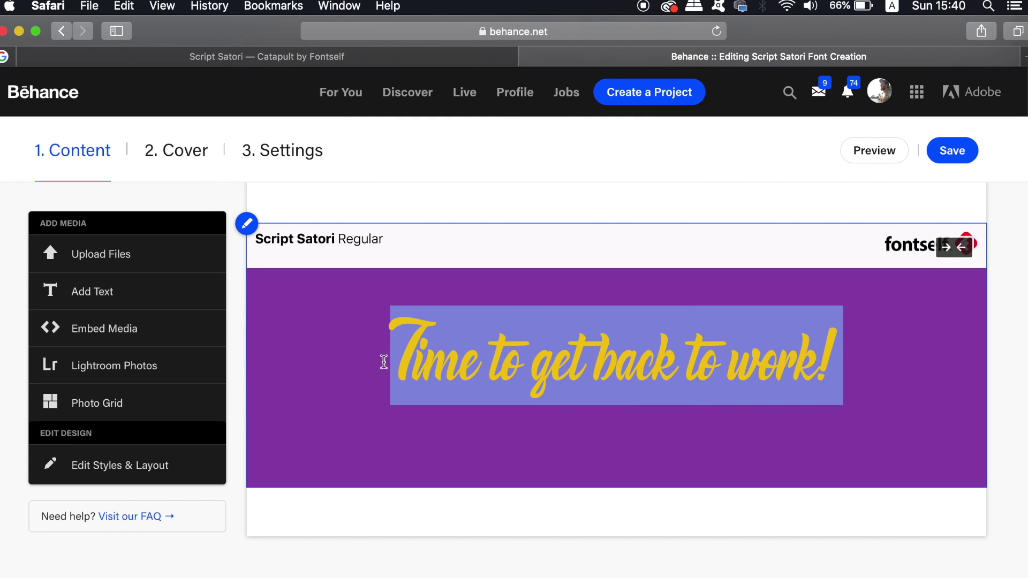
{"action": "type", "text": "it's"}
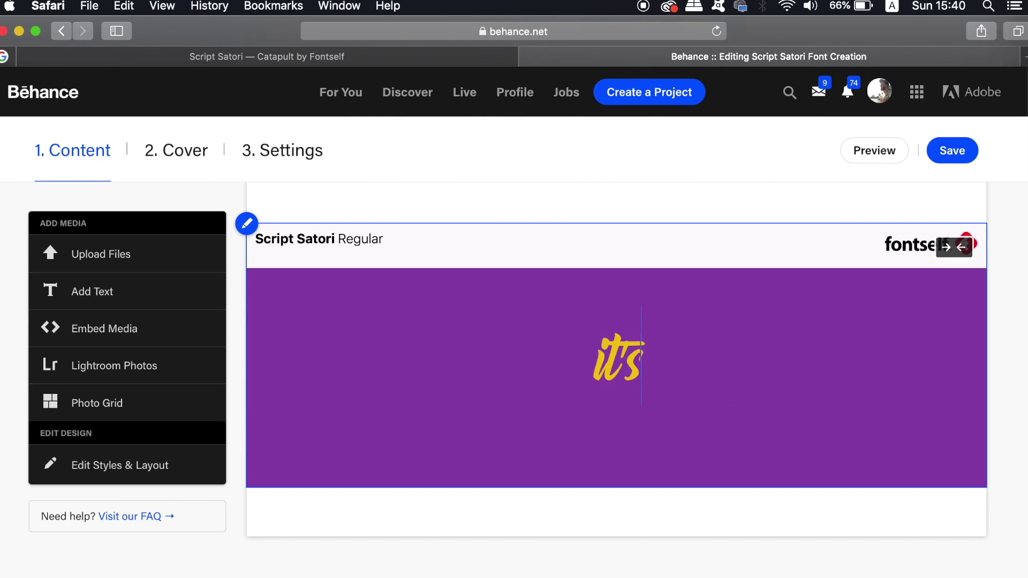
{"action": "type", "text": " playtime"}
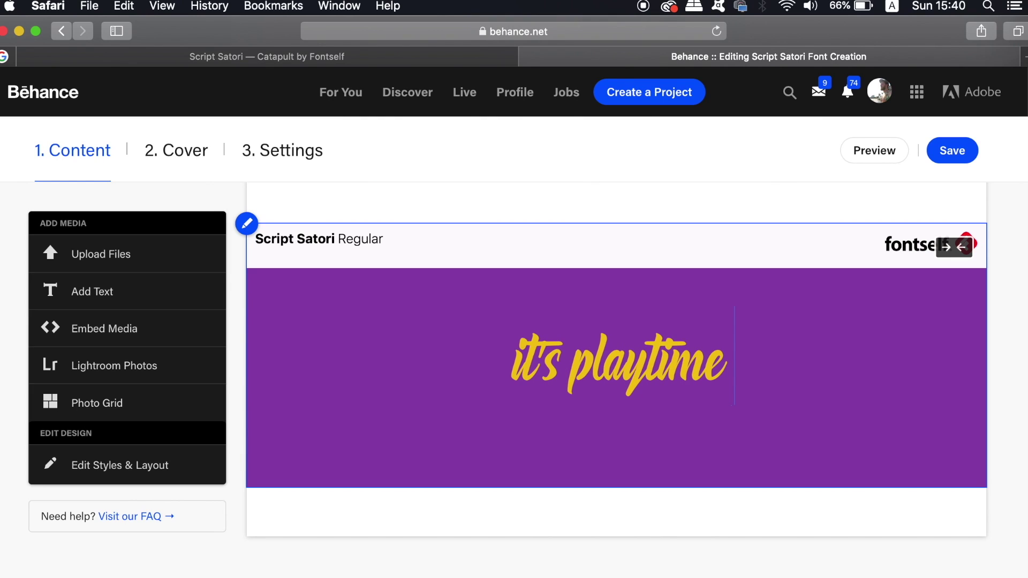
{"action": "type", "text": "!"}
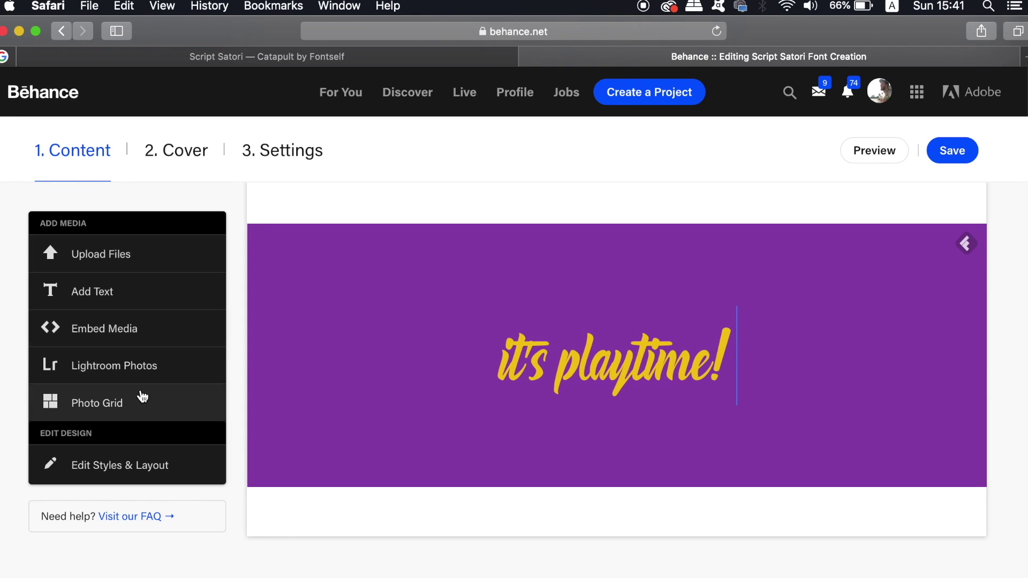
- Reorder the project so the font embed sits above the image, and save the order
{"action": "left_click", "coordinate": [246, 223]}
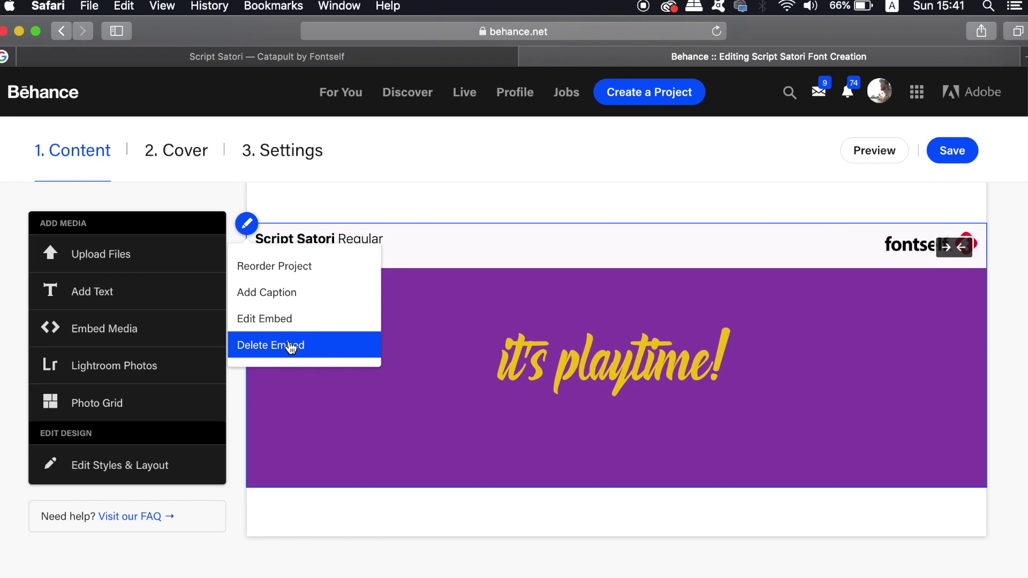
{"action": "left_click", "coordinate": [274, 267]}
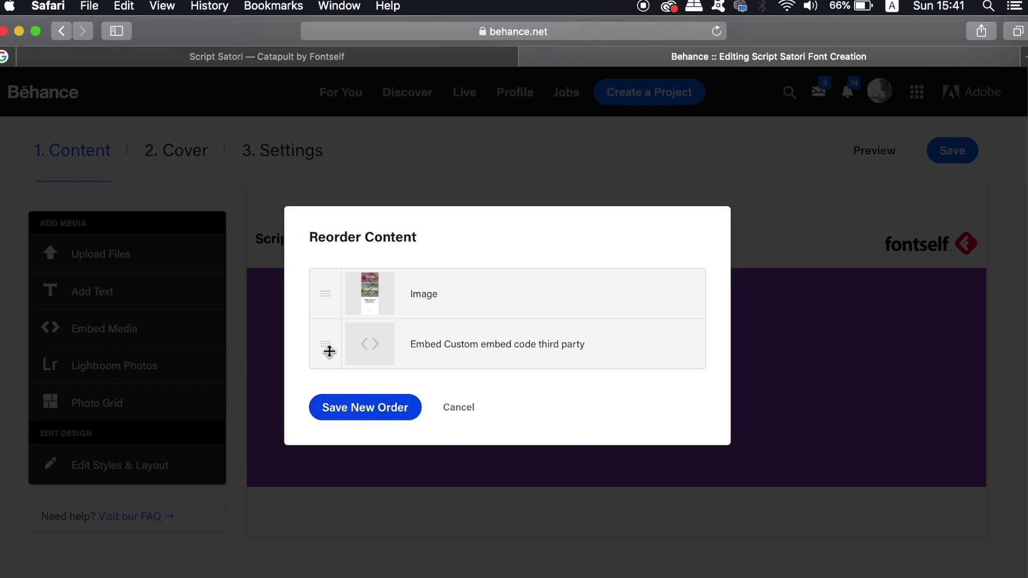
{"action": "left_click_drag", "start_coordinate": [329, 351], "coordinate": [326, 296]}
{"action": "left_click", "coordinate": [358, 413]}
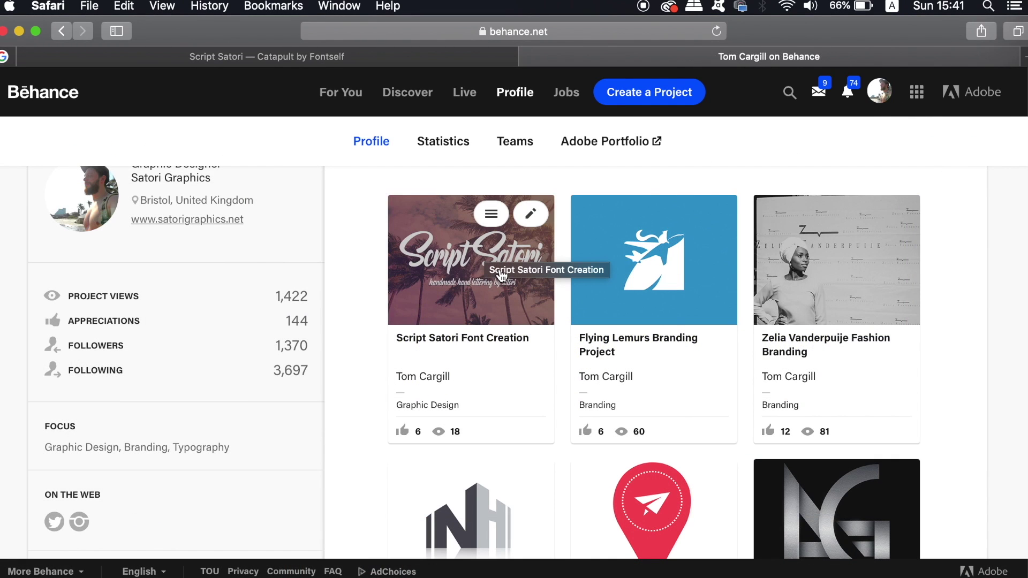
- Open the Script Satori Font Creation project card on the Behance profile
{"action": "left_click", "coordinate": [498, 276]}
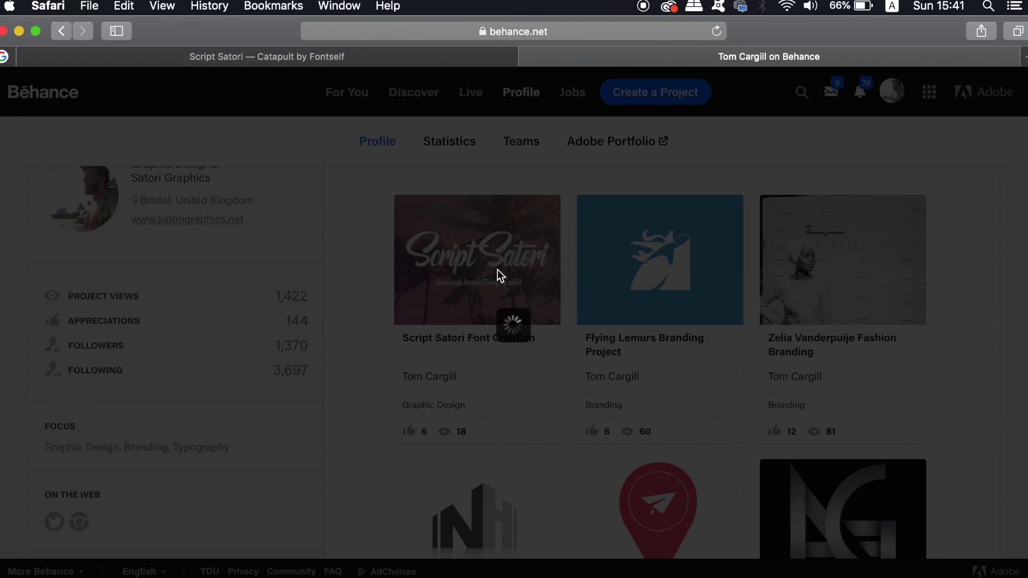